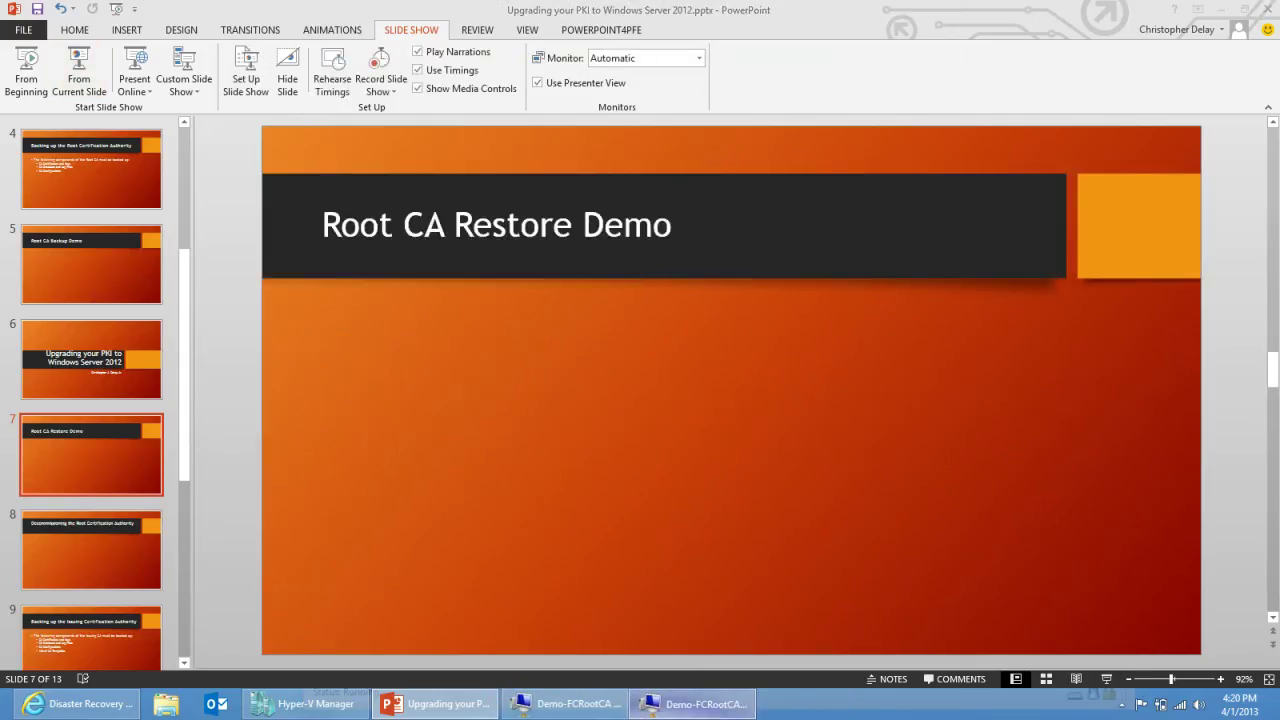
Step: Bring the new root CA virtual machine window to the front
{"action": "left_click", "coordinate": [695, 703]}
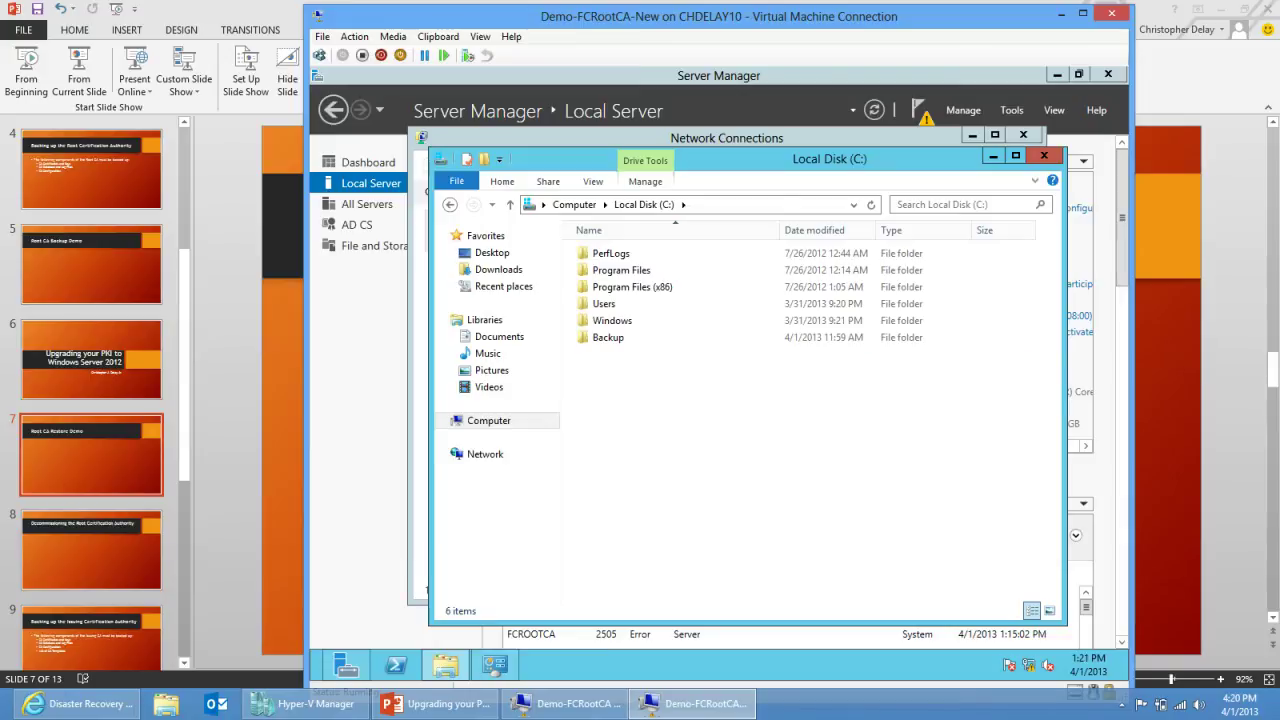
Step: Open C:\Backup and look inside the CABackup folder
{"action": "double_click", "coordinate": [608, 337]}
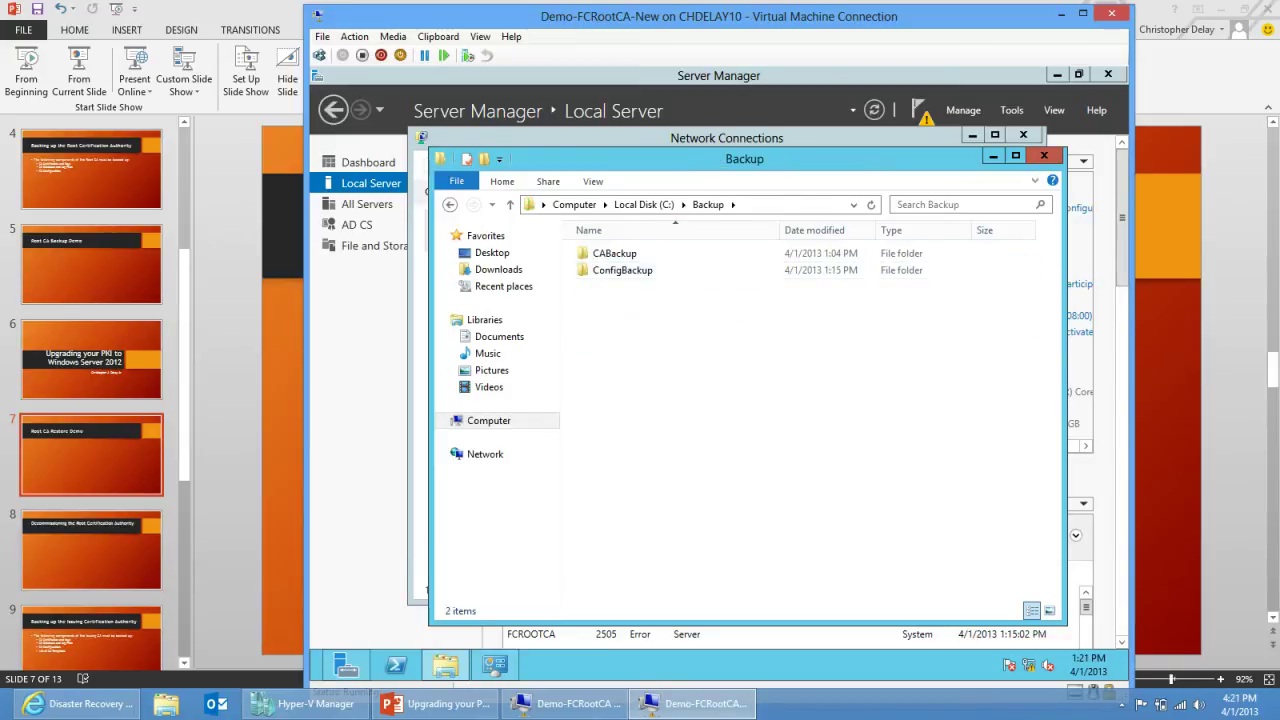
{"action": "left_click", "coordinate": [622, 270]}
{"action": "double_click", "coordinate": [614, 253]}
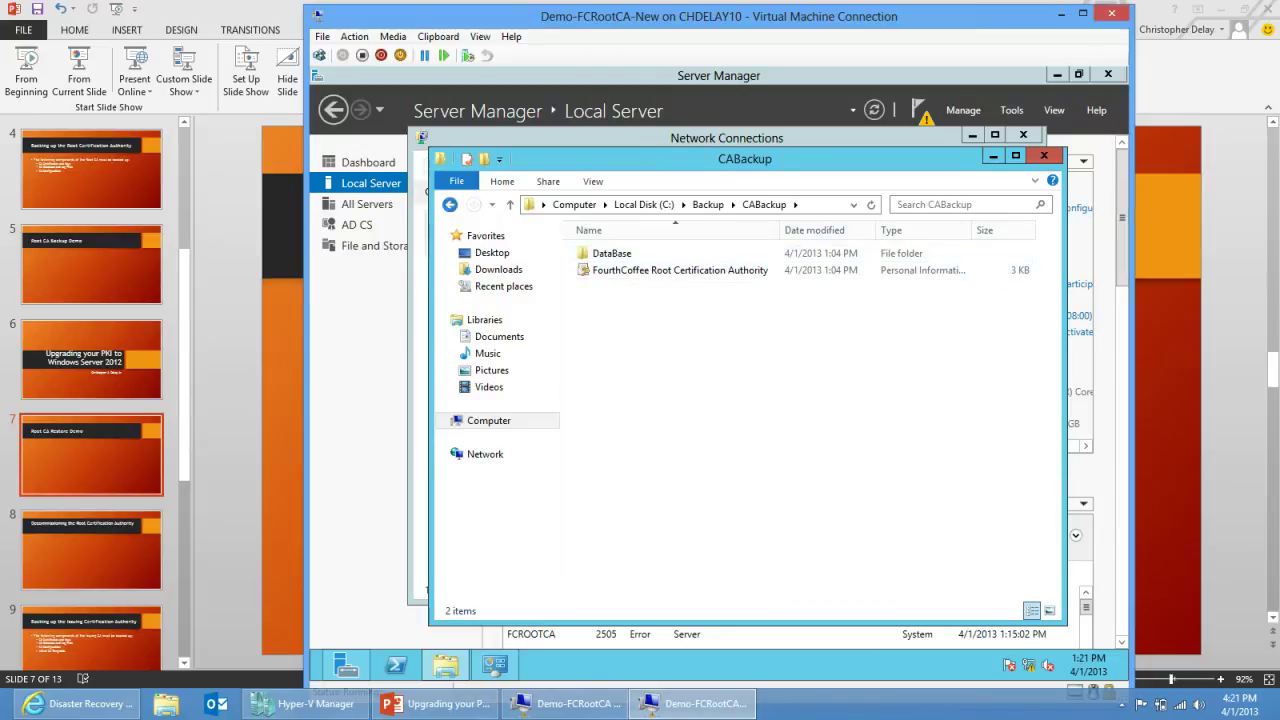
Step: Check the ConfigBackup folder, then close File Explorer and Network Connections
{"action": "left_click", "coordinate": [450, 204]}
{"action": "key", "text": "Down"}
{"action": "key", "text": "Return"}
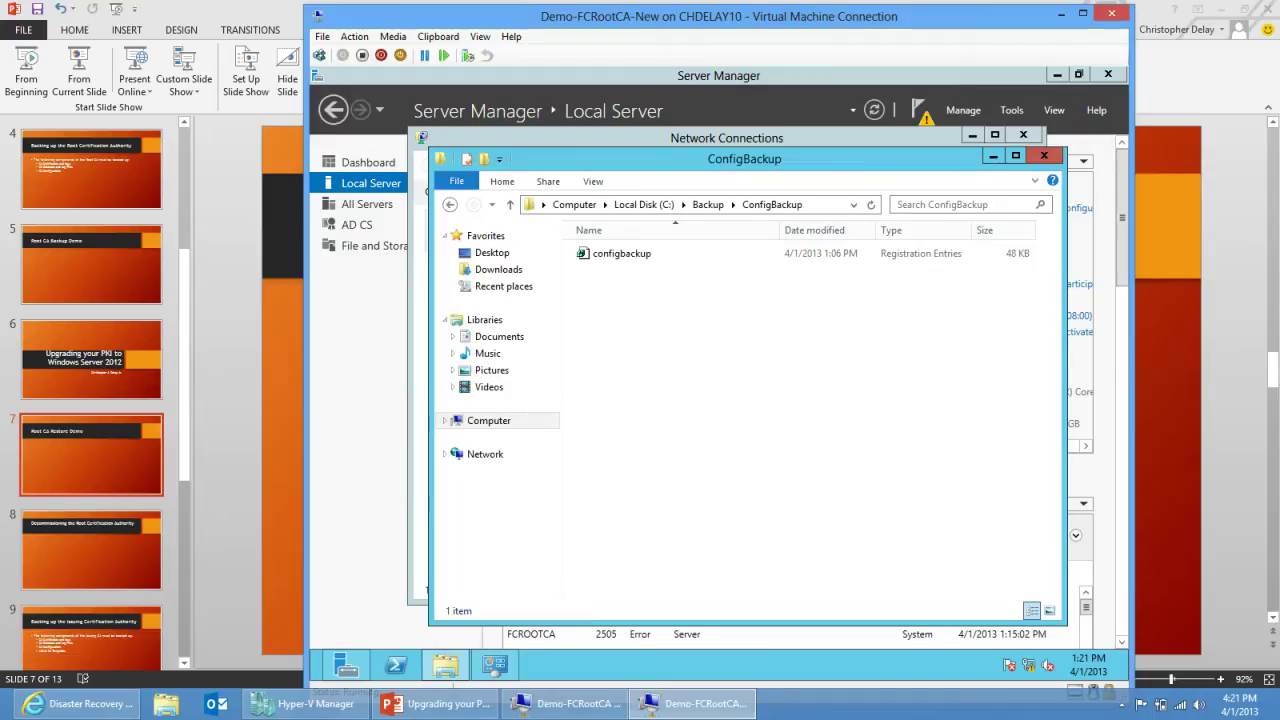
{"action": "left_click", "coordinate": [1043, 156]}
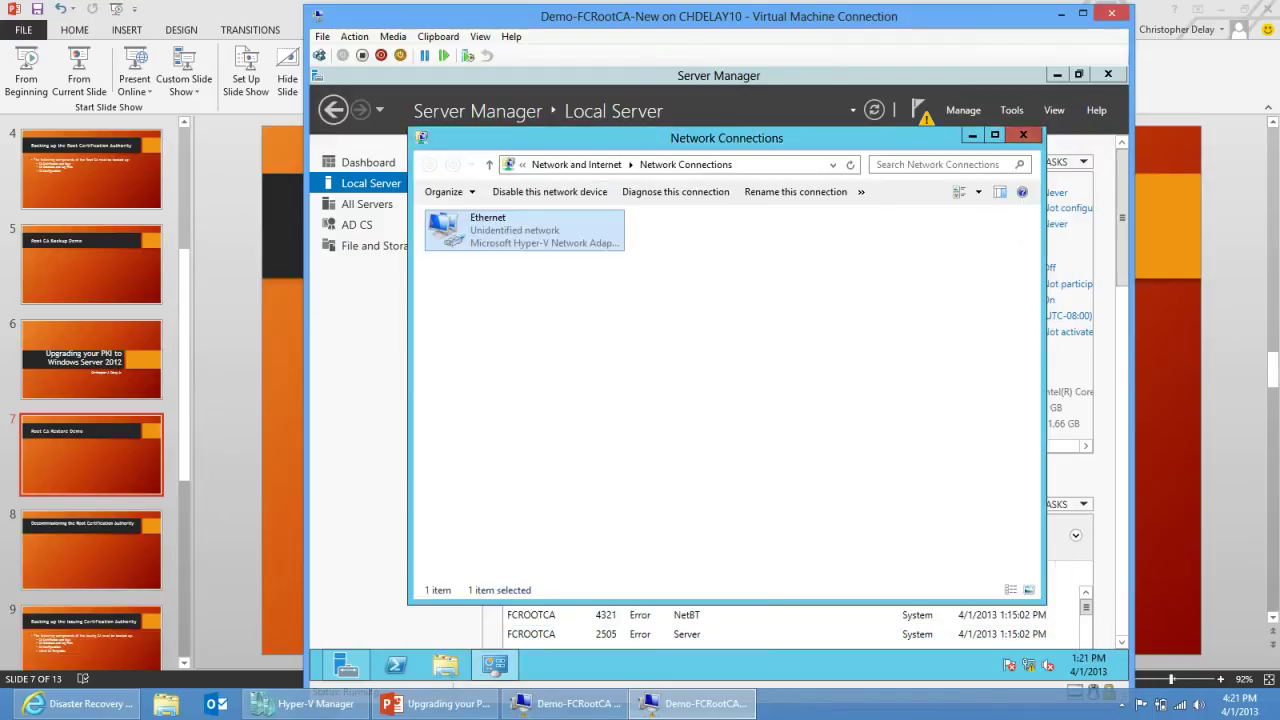
{"action": "left_click", "coordinate": [1023, 134]}
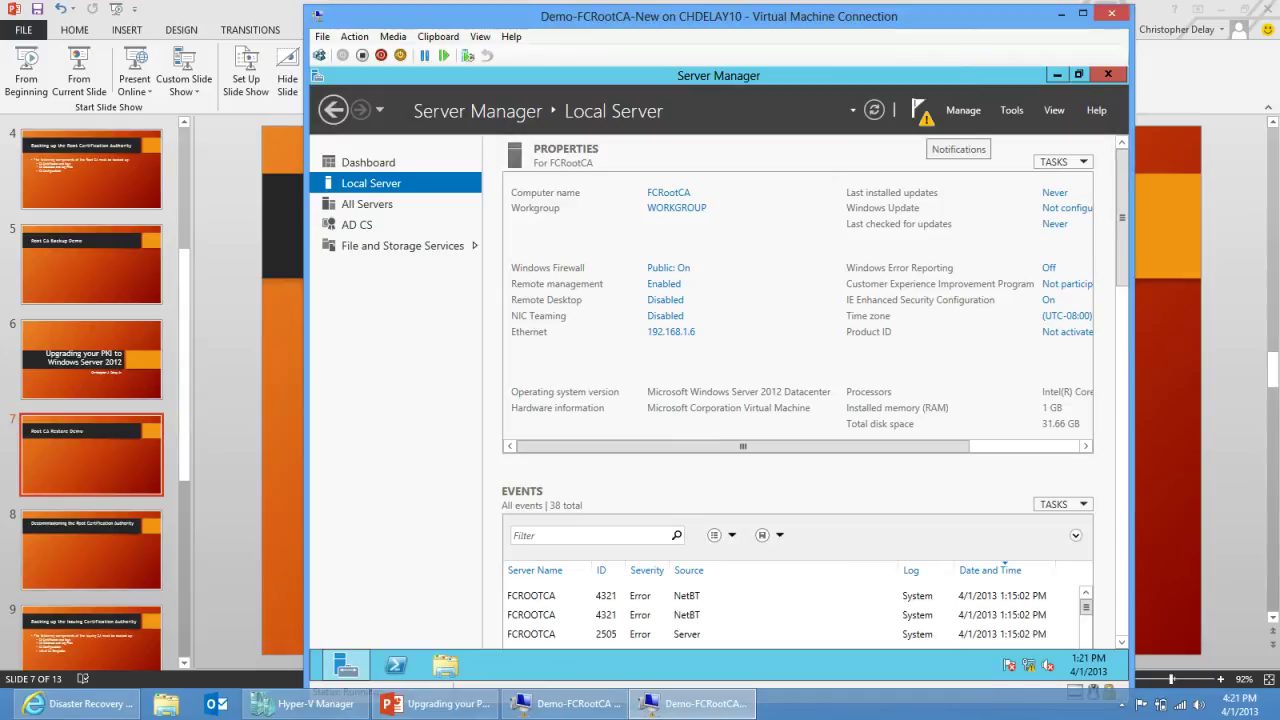
Step: From Server Manager notifications, start configuring AD CS on destination server FCRootCA
{"action": "left_click", "coordinate": [920, 112]}
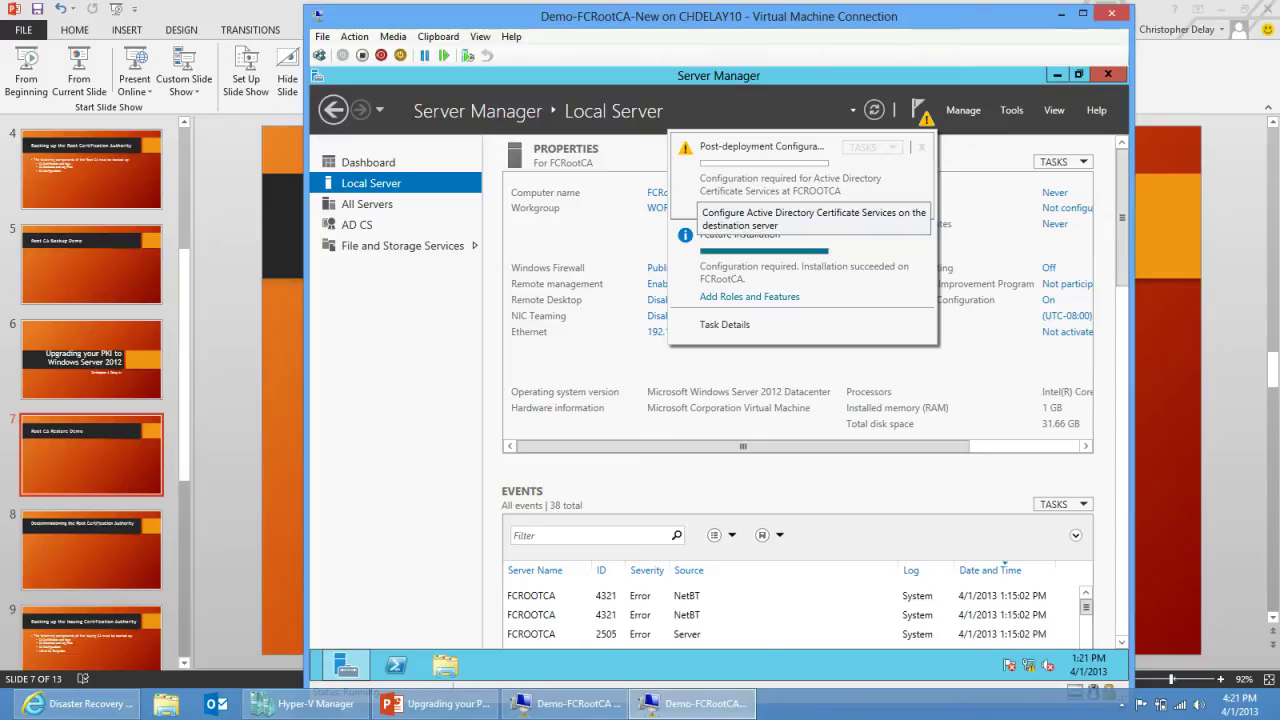
{"action": "key", "text": "Escape"}
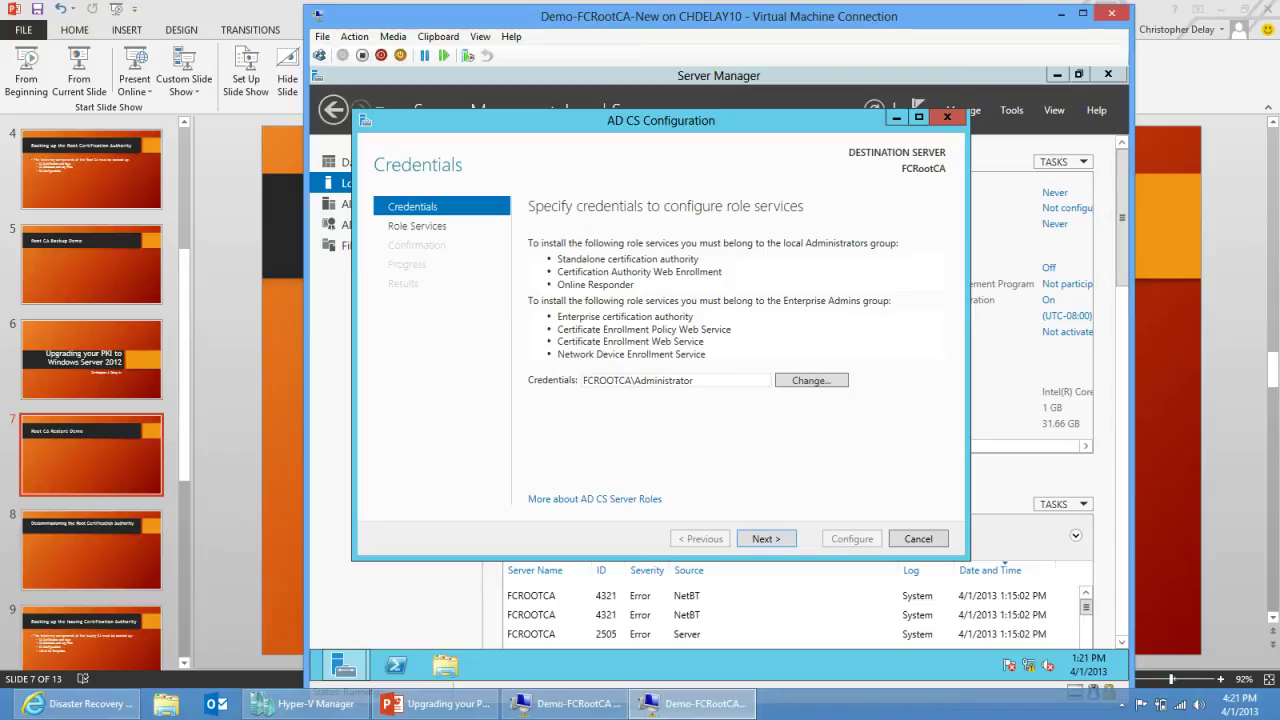
Step: Configure the Certification Authority role as a standalone root CA reusing an existing private key
{"action": "key", "text": "Return"}
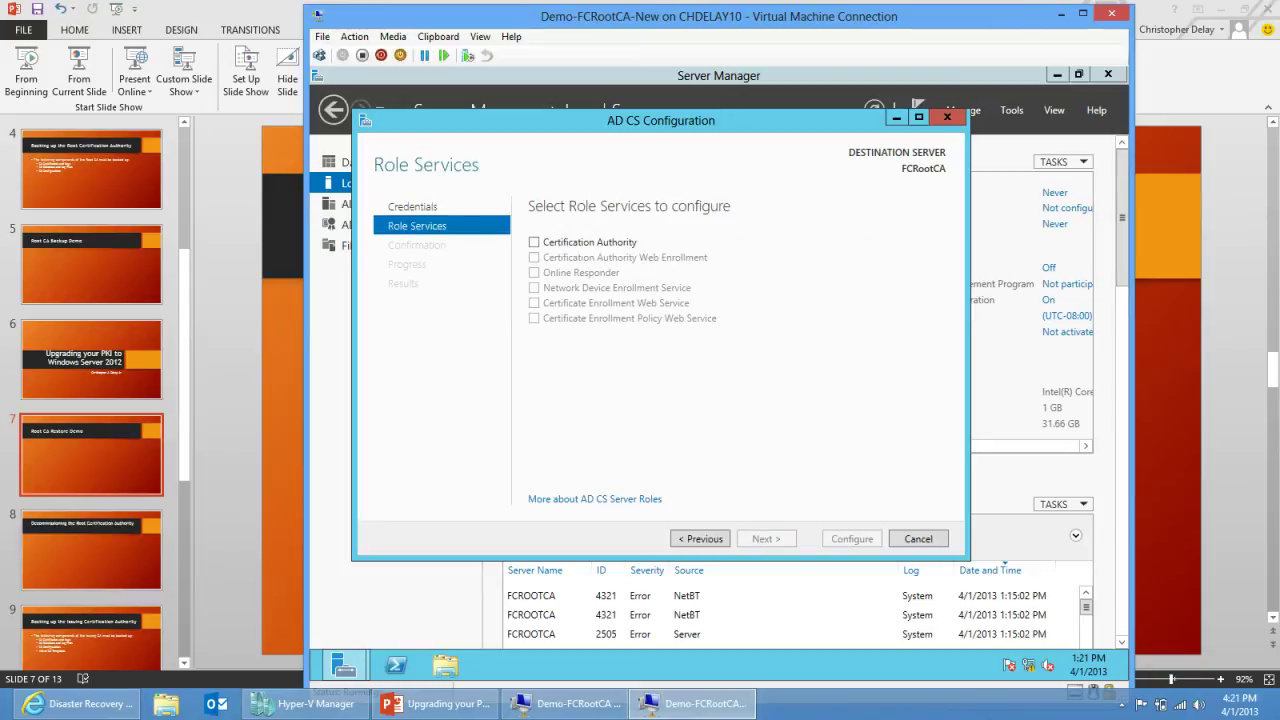
{"action": "key", "text": "space"}
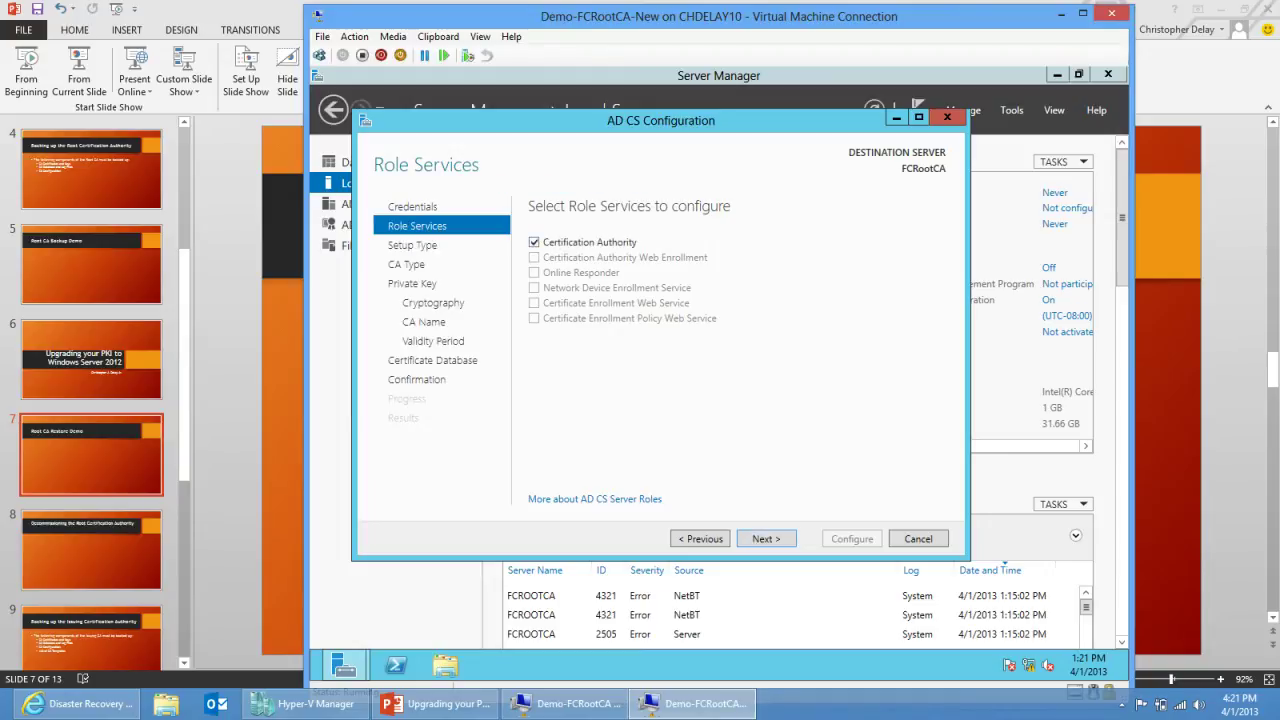
{"action": "key", "text": "Return"}
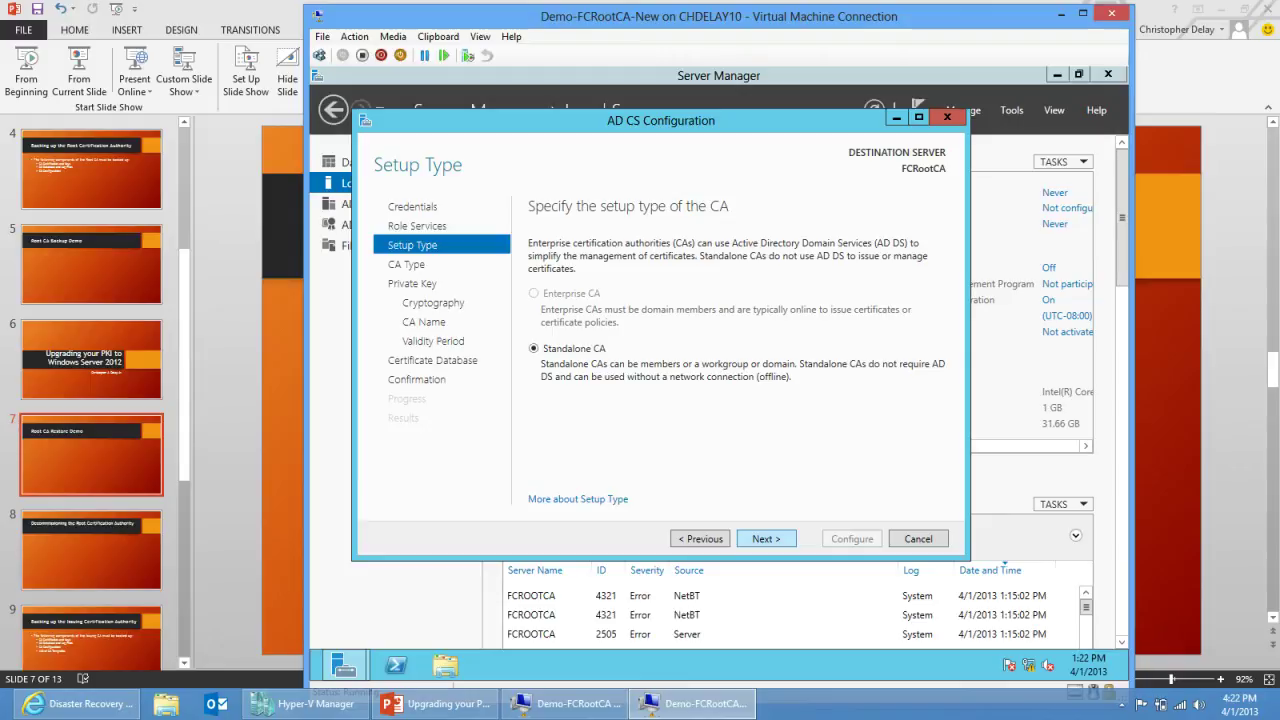
{"action": "key", "text": "Return"}
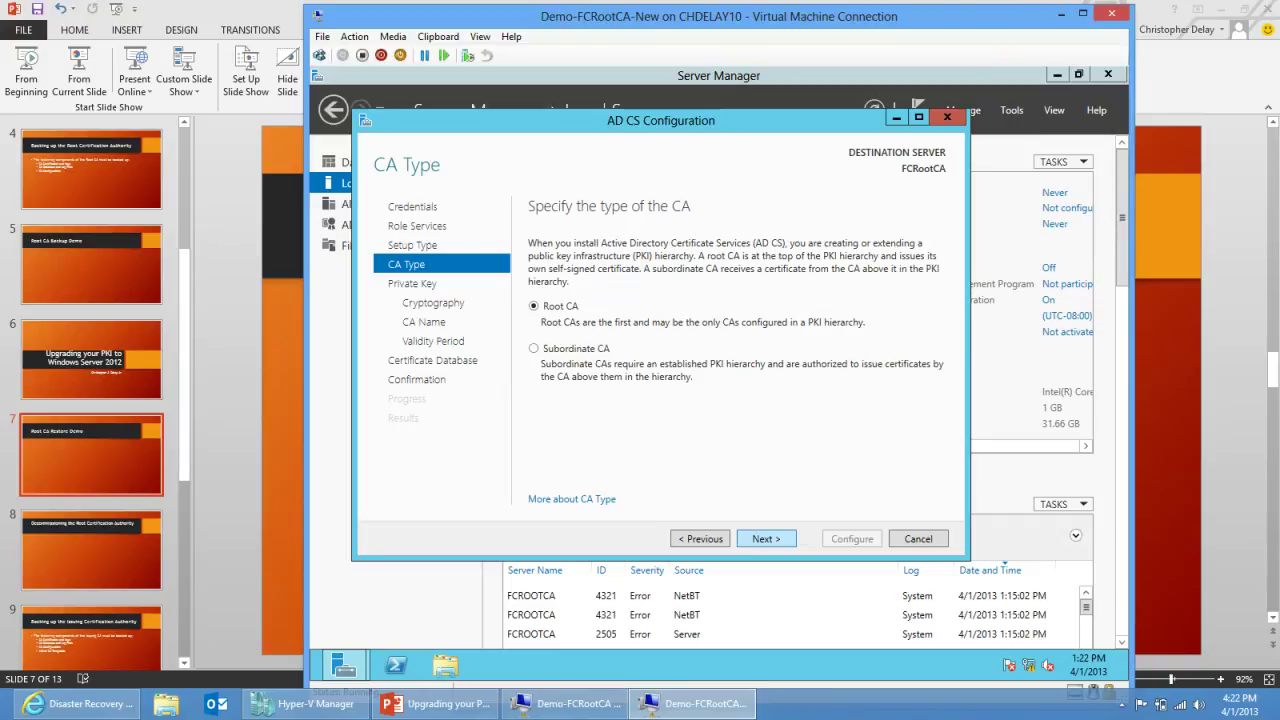
{"action": "key", "text": "Return"}
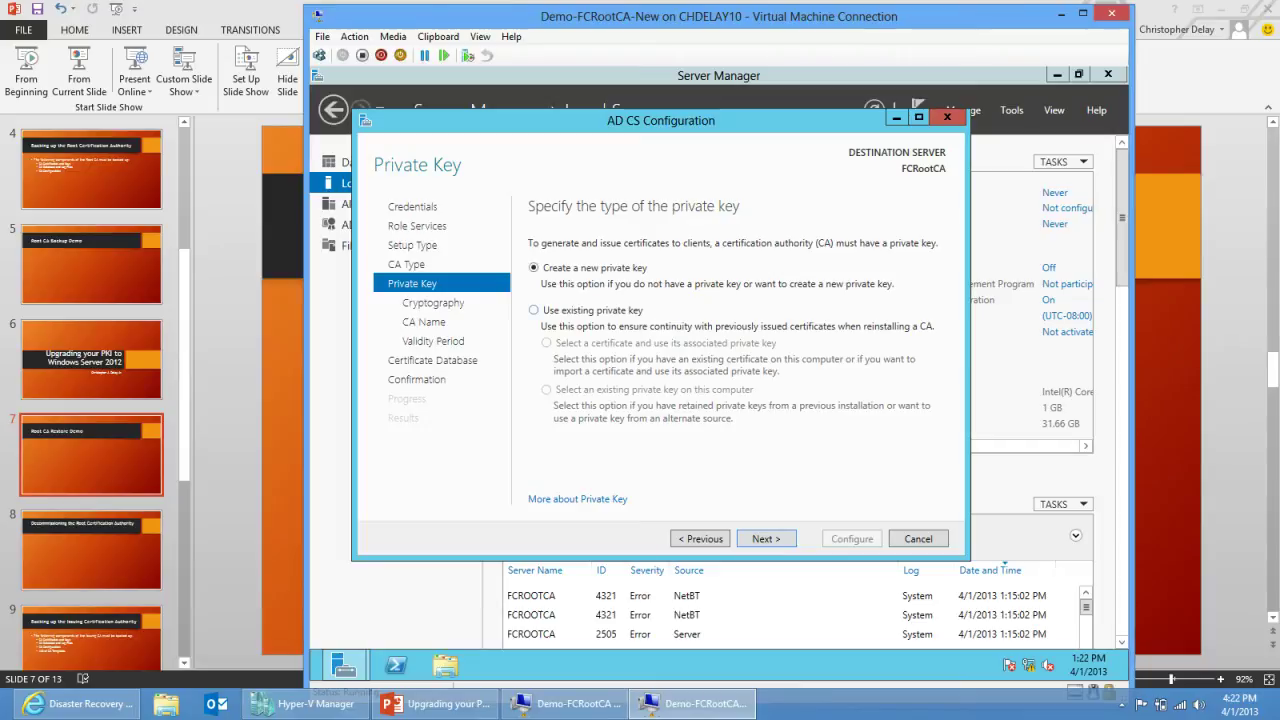
{"action": "left_click", "coordinate": [533, 310]}
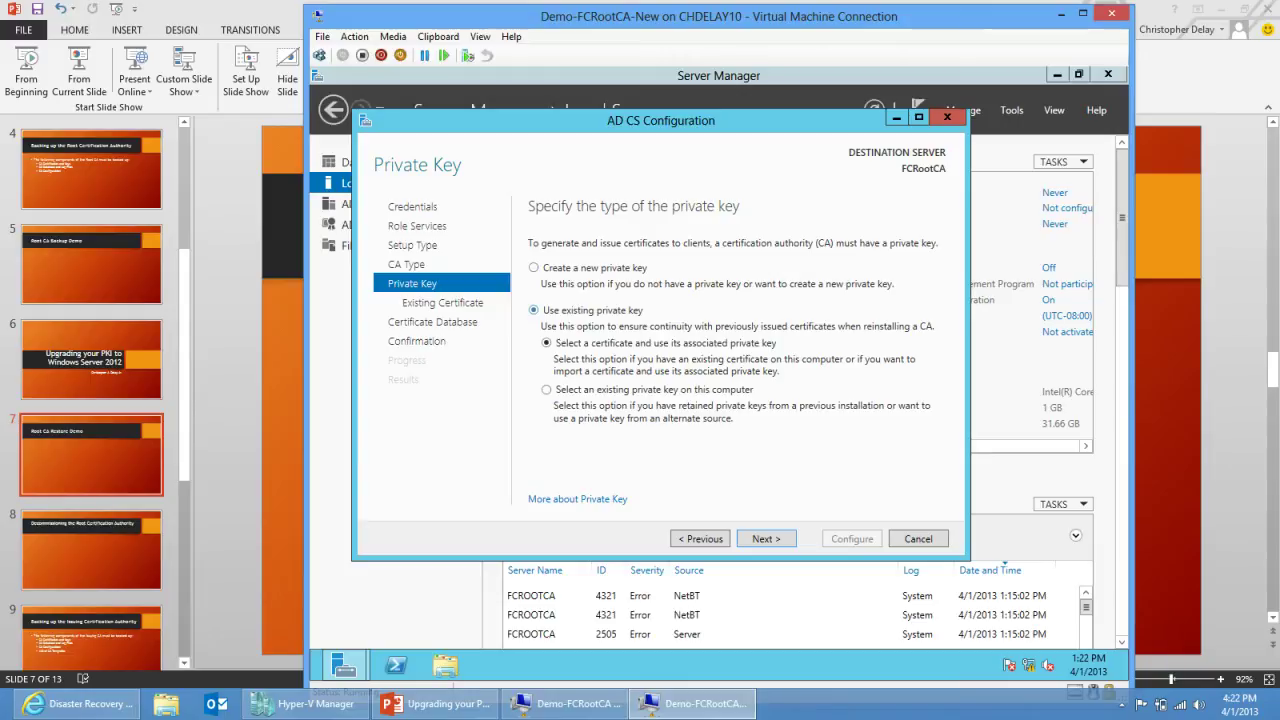
{"action": "key", "text": "Return"}
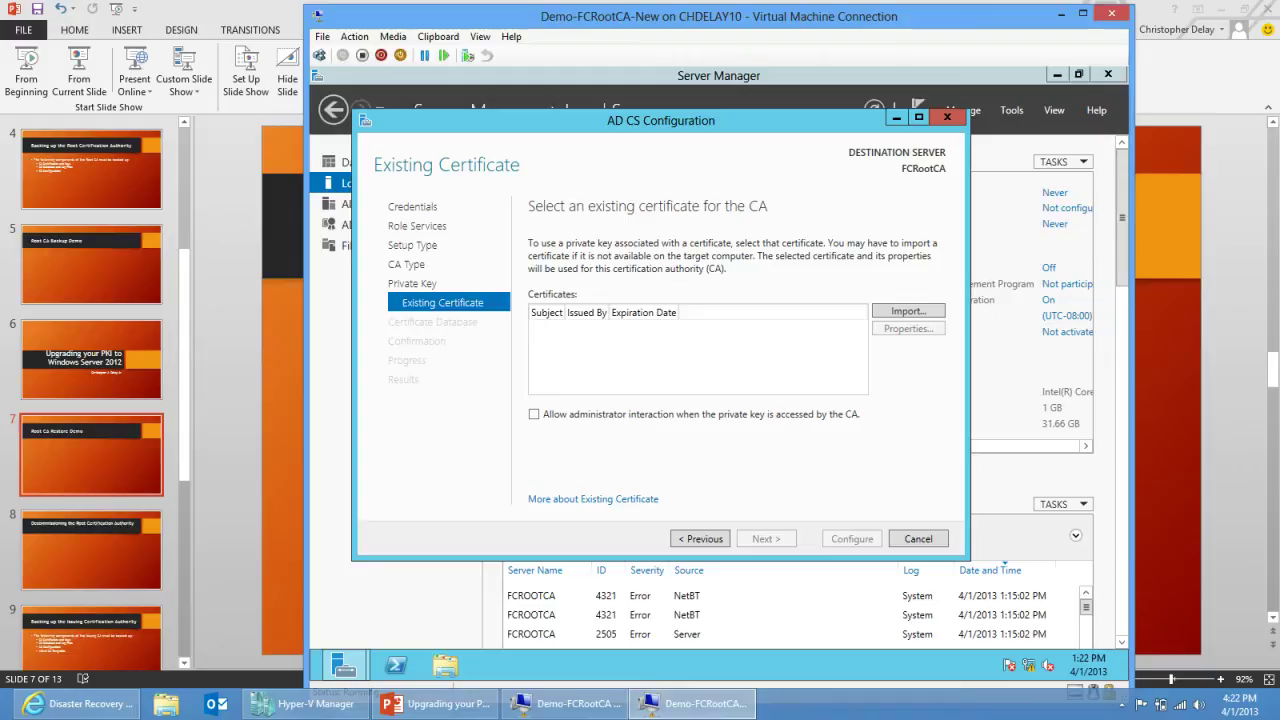
Step: Import the FourthCoffee Root Certification Authority .pfx file from C:\Backup\CABackup
{"action": "key", "text": "Return"}
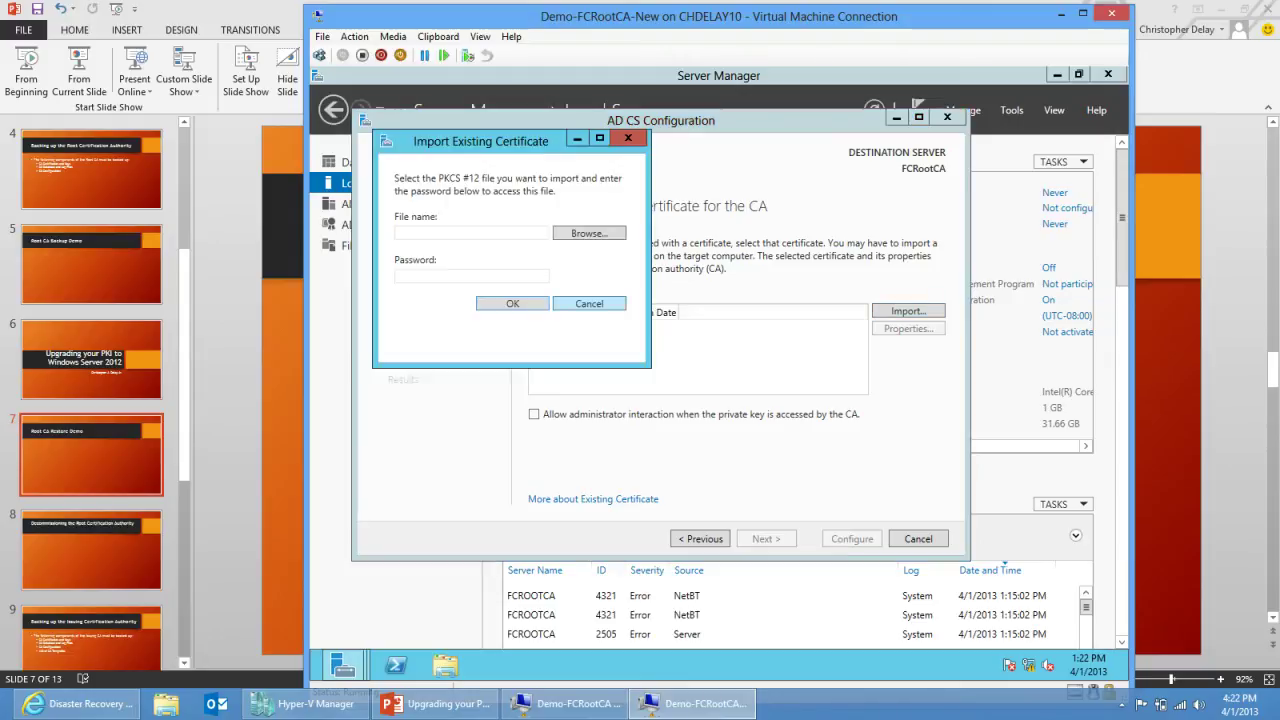
{"action": "key", "text": "Return"}
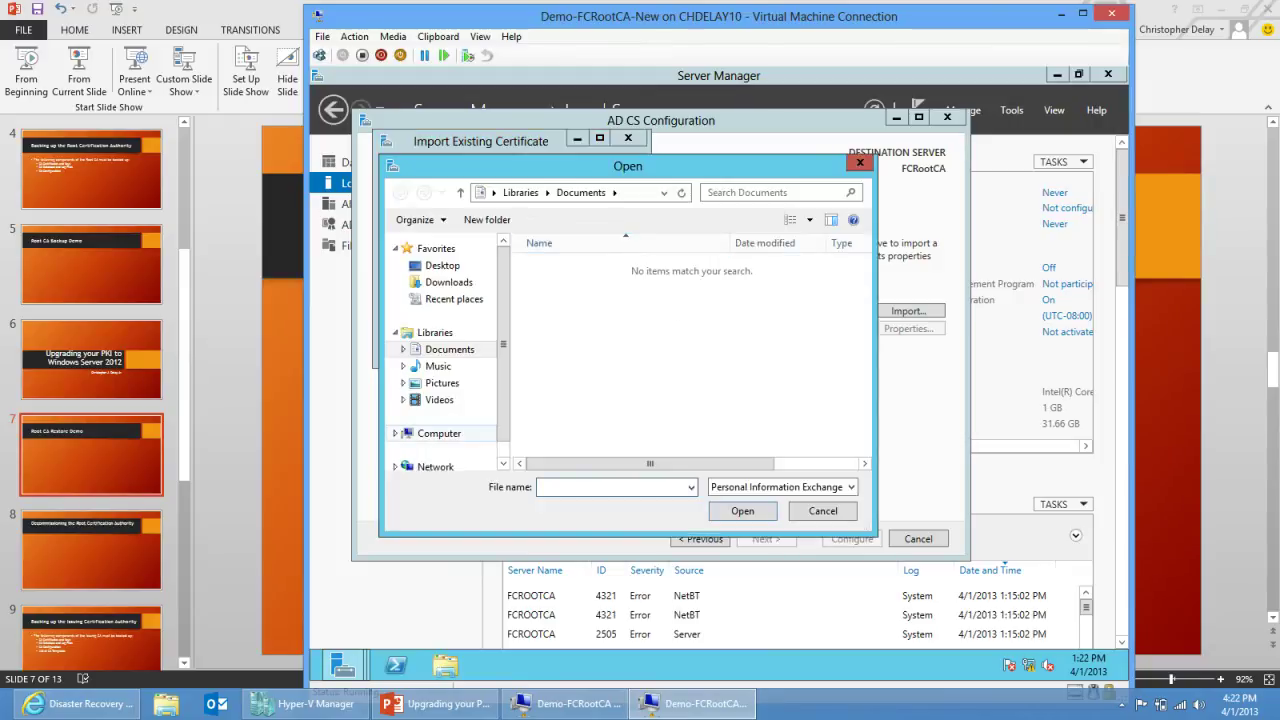
{"action": "left_click", "coordinate": [439, 433]}
{"action": "double_click", "coordinate": [590, 252]}
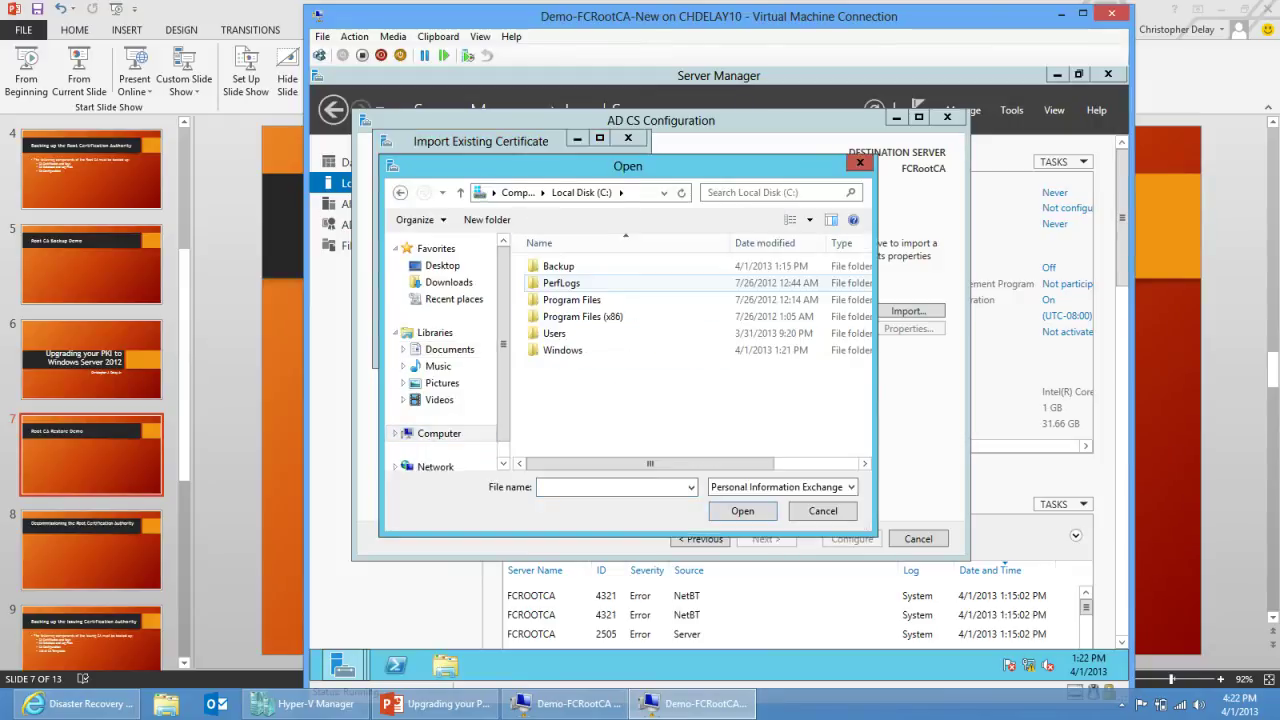
{"action": "double_click", "coordinate": [558, 266]}
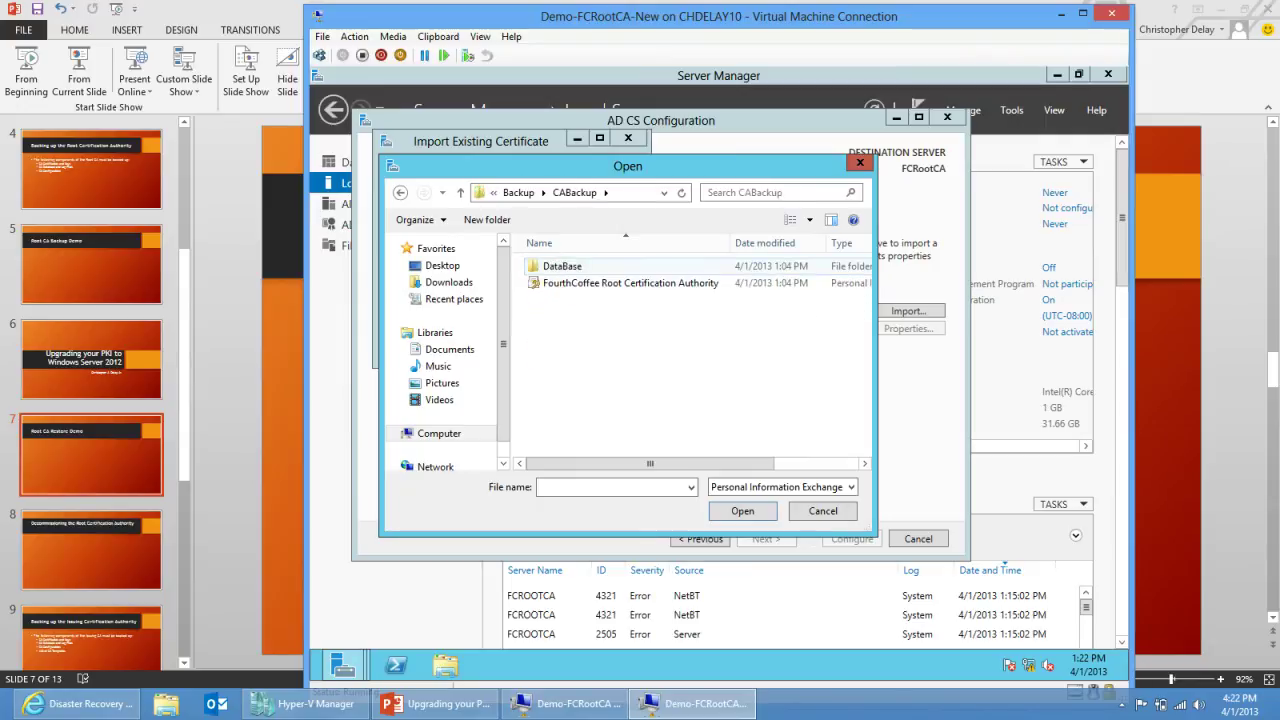
{"action": "left_click", "coordinate": [630, 283]}
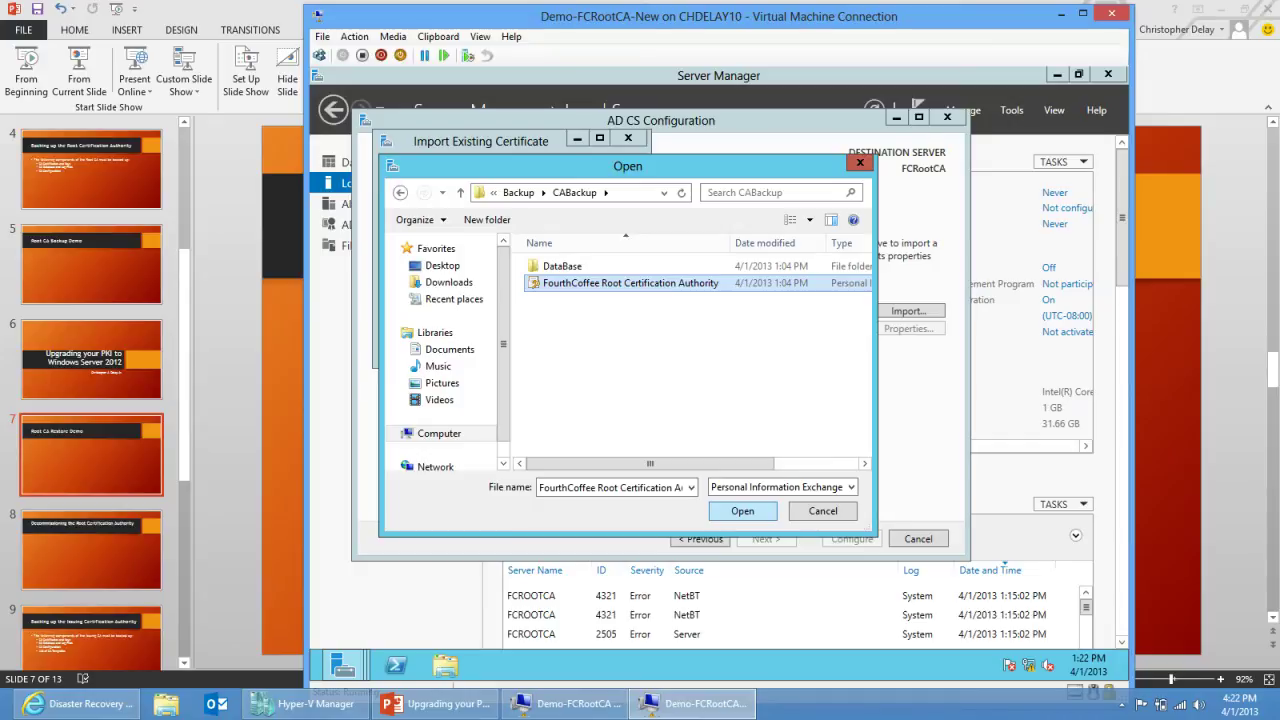
{"action": "key", "text": "Return"}
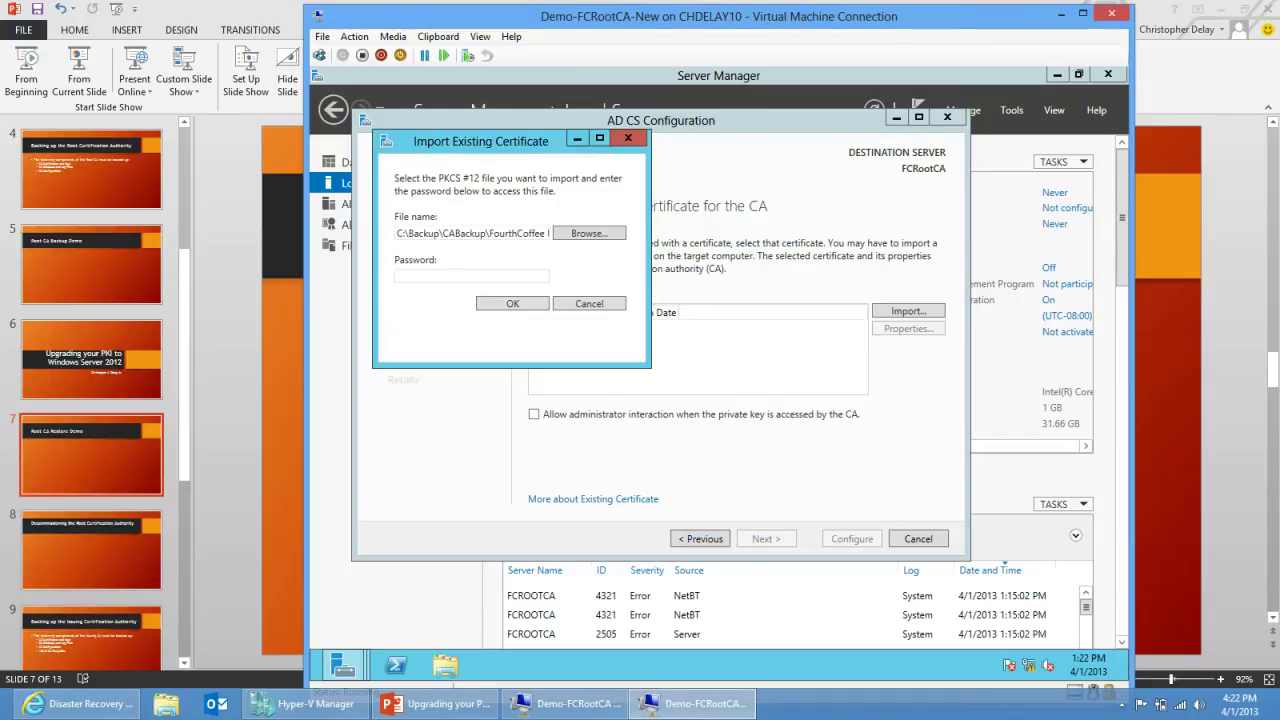
Step: Enter the certificate file's password, confirm the import, and select the FourthCoffee certificate
{"action": "left_click", "coordinate": [471, 276]}
{"action": "type", "text": "Pa$$w0rd"}
{"action": "key", "text": "Return"}
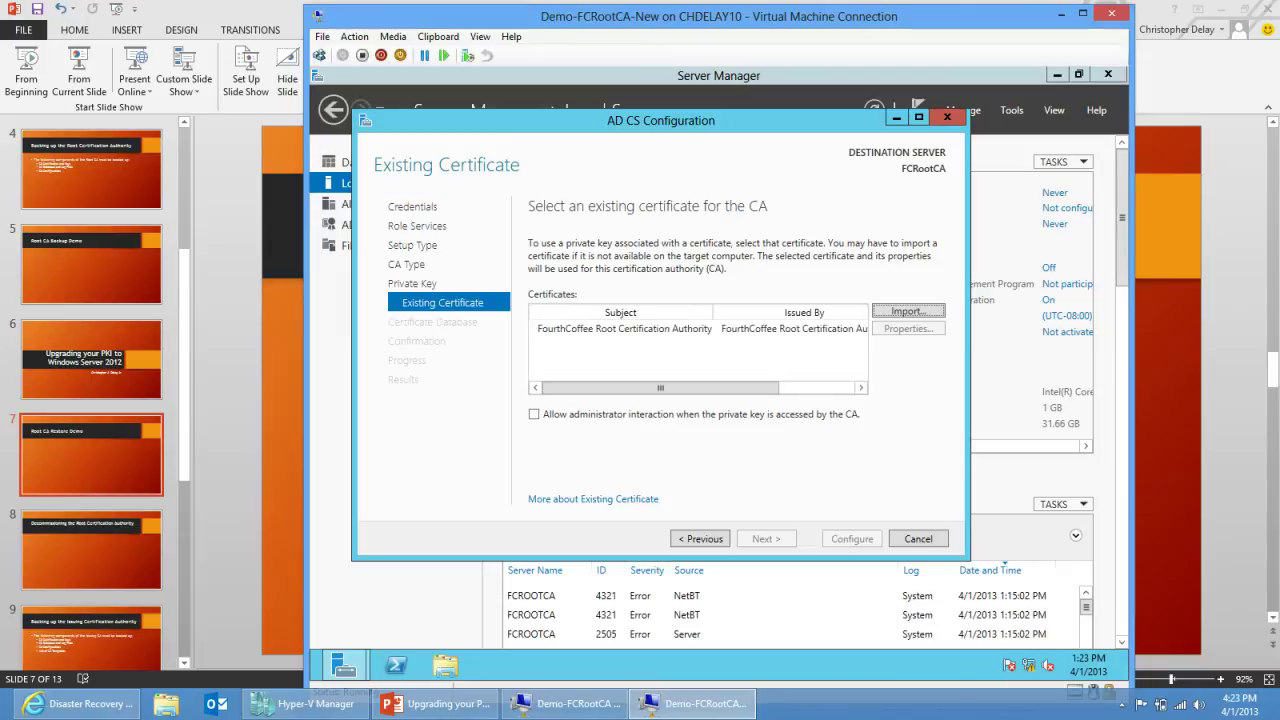
{"action": "left_click", "coordinate": [624, 328]}
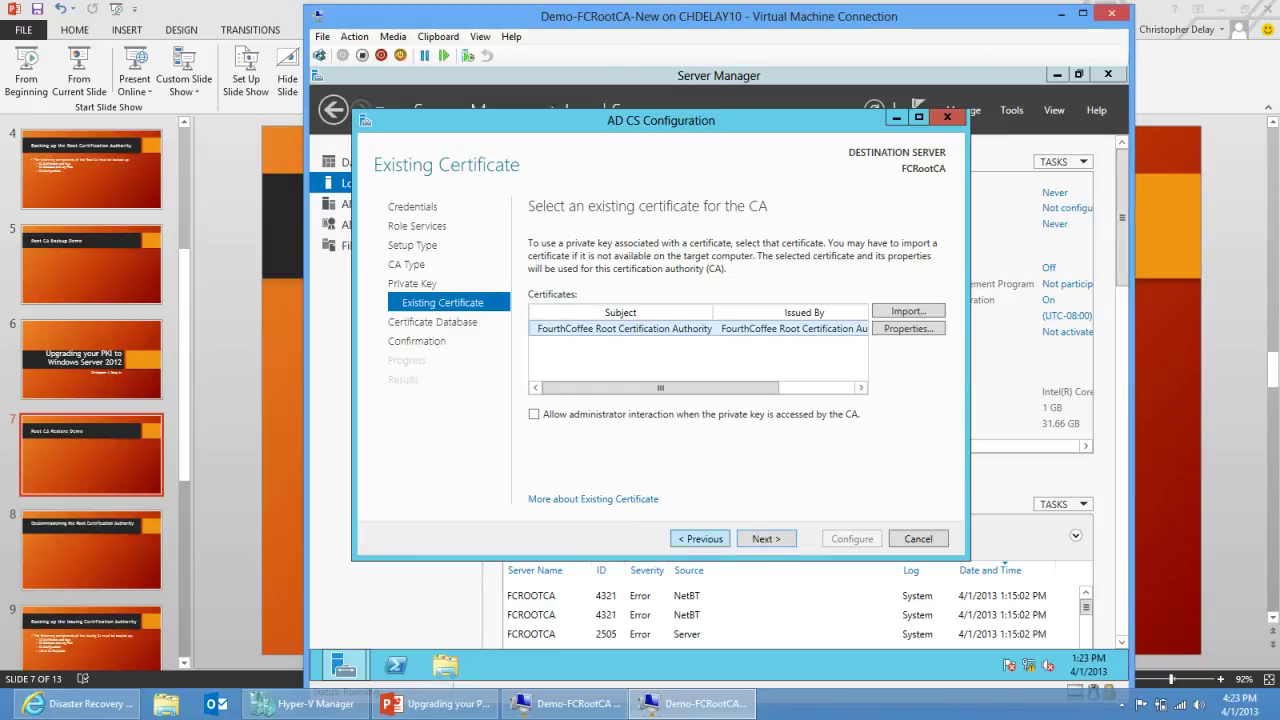
Step: Keep the default CertLog database paths, apply the CA configuration, and close the wizard
{"action": "left_click", "coordinate": [766, 538]}
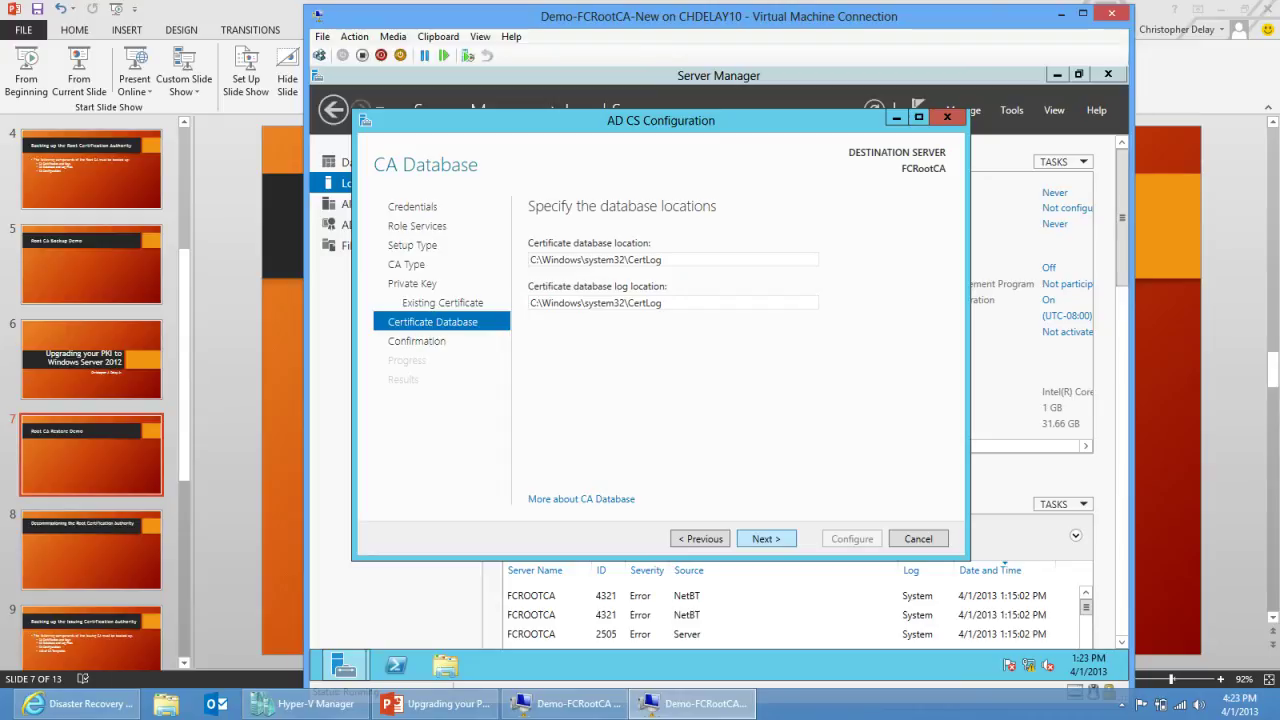
{"action": "key", "text": "Return"}
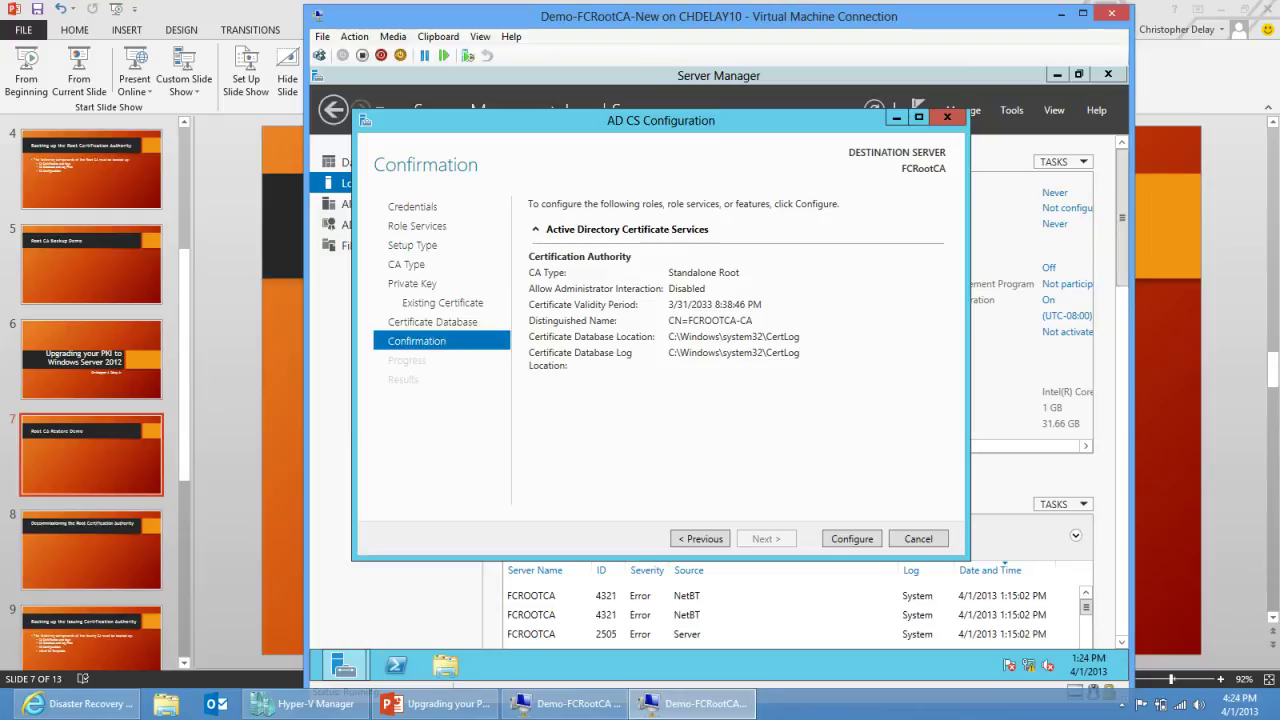
{"action": "key", "text": "Return"}
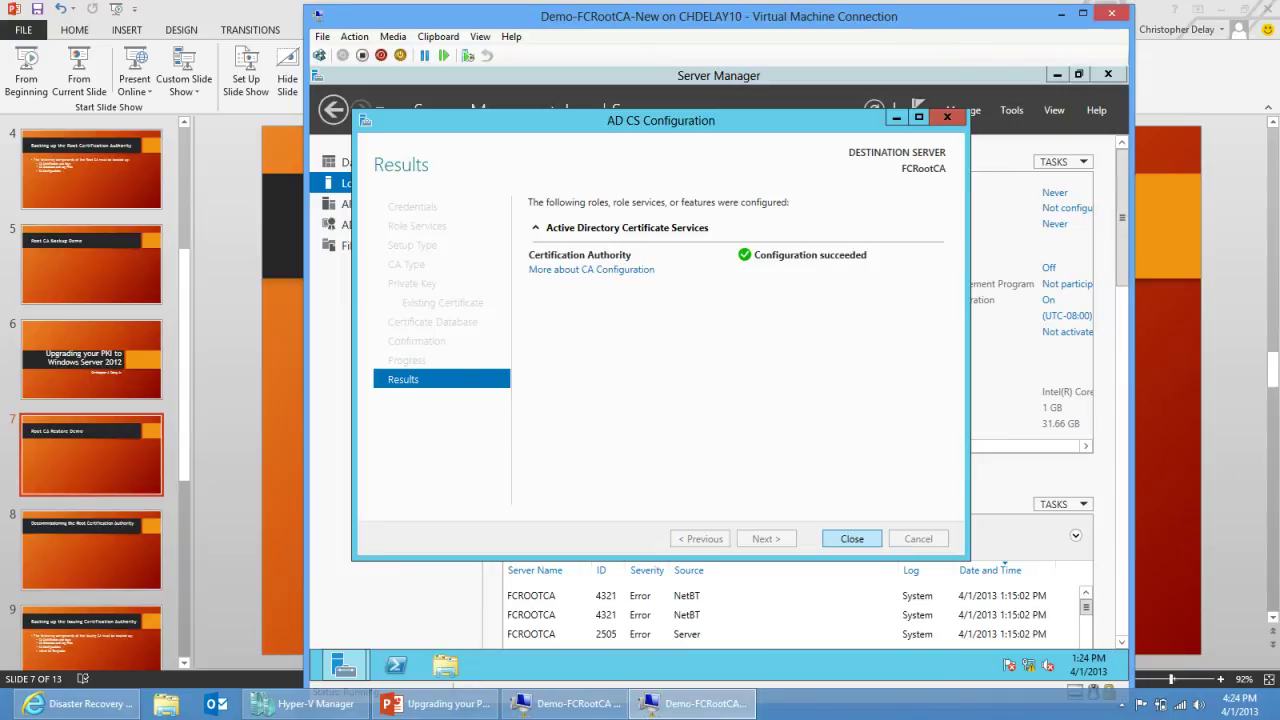
{"action": "key", "text": "Return"}
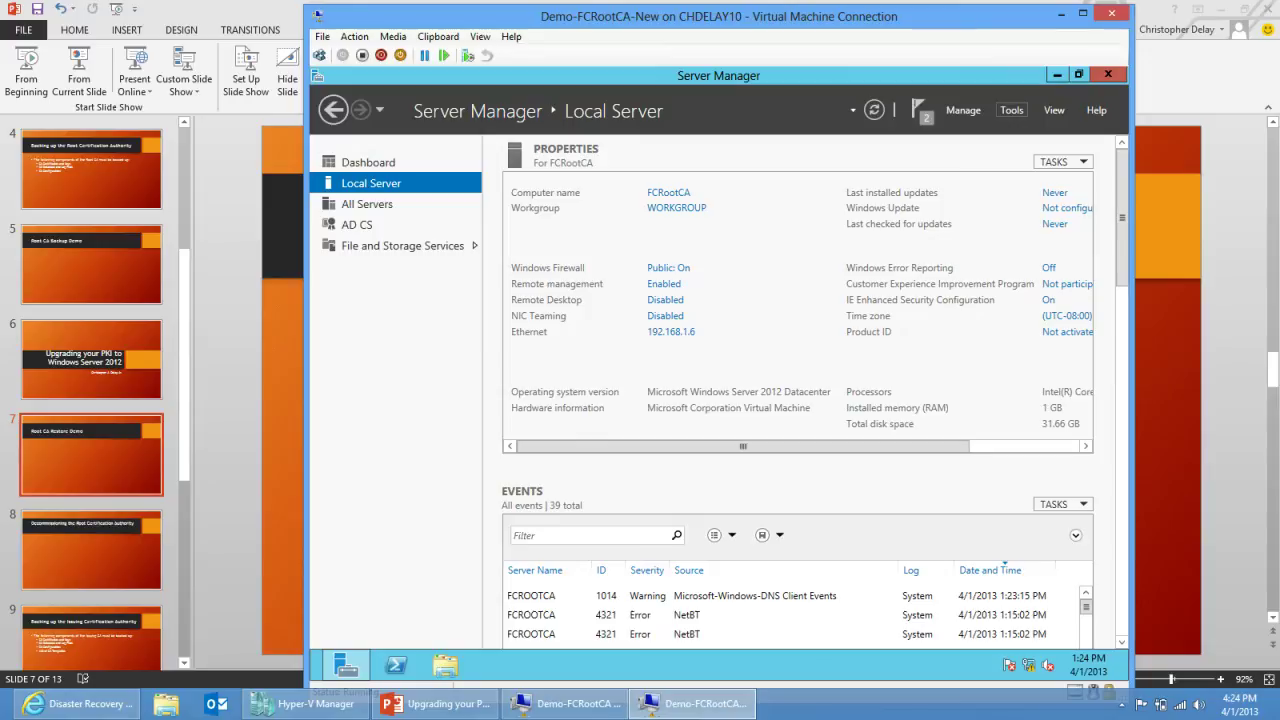
Step: Launch the Certification Authority console maximized and expand the FourthCoffee CA node
{"action": "left_click", "coordinate": [1011, 110]}
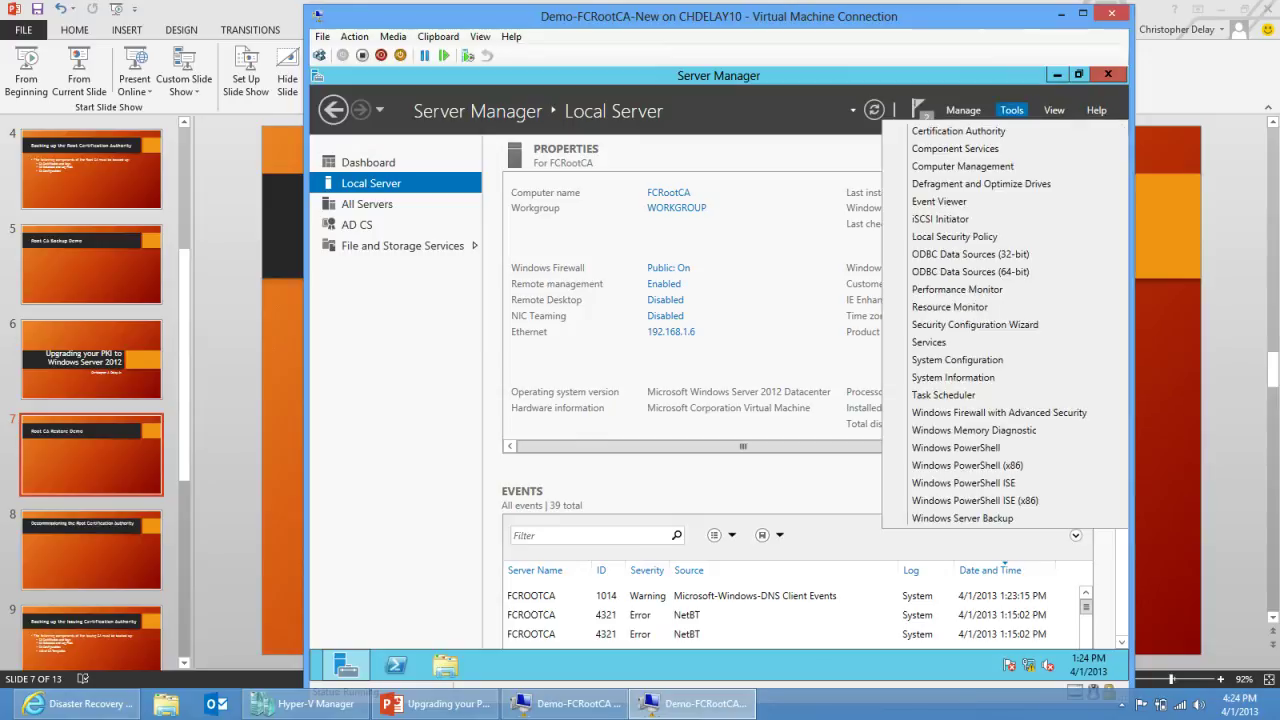
{"action": "left_click", "coordinate": [958, 131]}
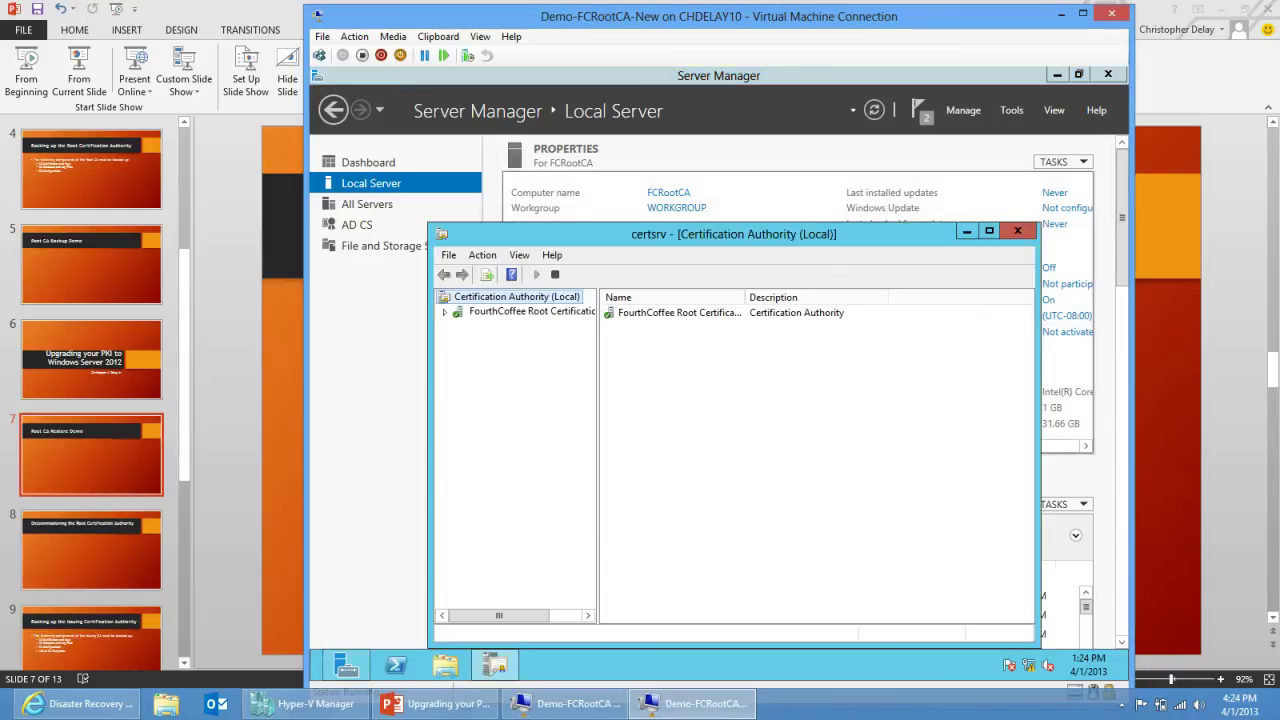
{"action": "left_click", "coordinate": [989, 230]}
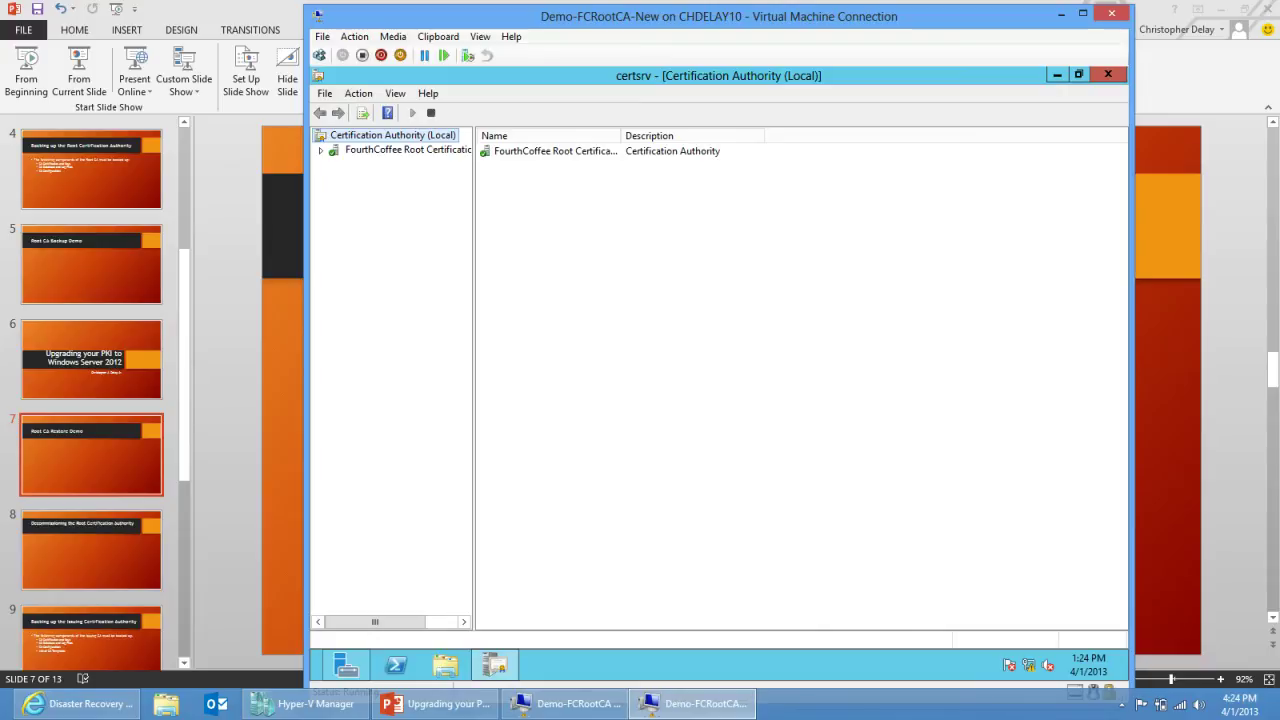
{"action": "left_click", "coordinate": [320, 150]}
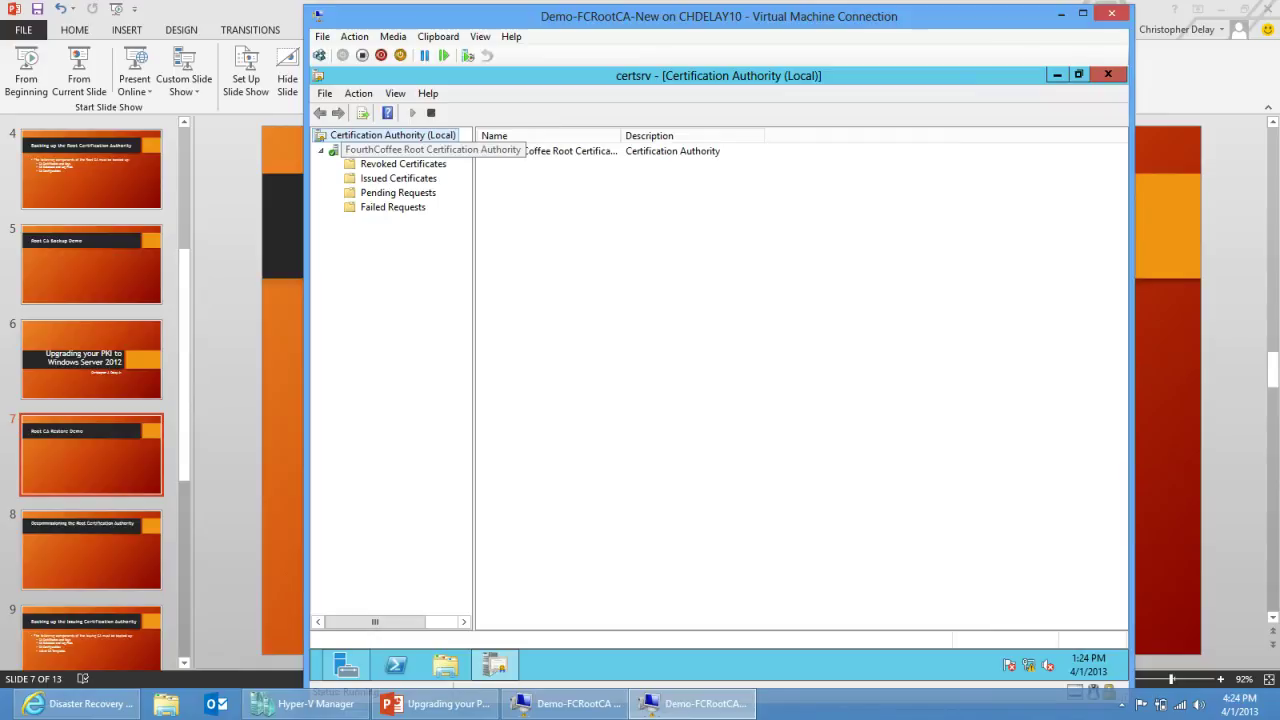
Step: Start Restore CA on the FourthCoffee CA, stopping Certificate Services
{"action": "right_click", "coordinate": [378, 150]}
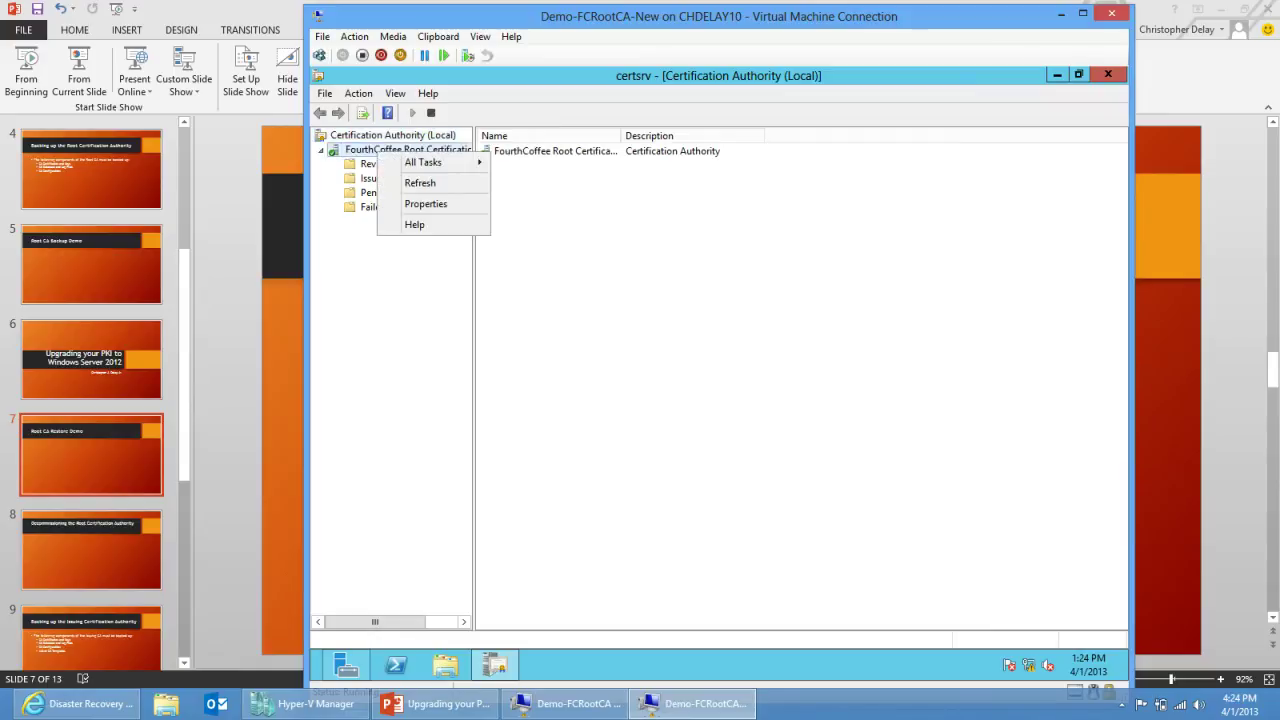
{"action": "mouse_move", "coordinate": [425, 162]}
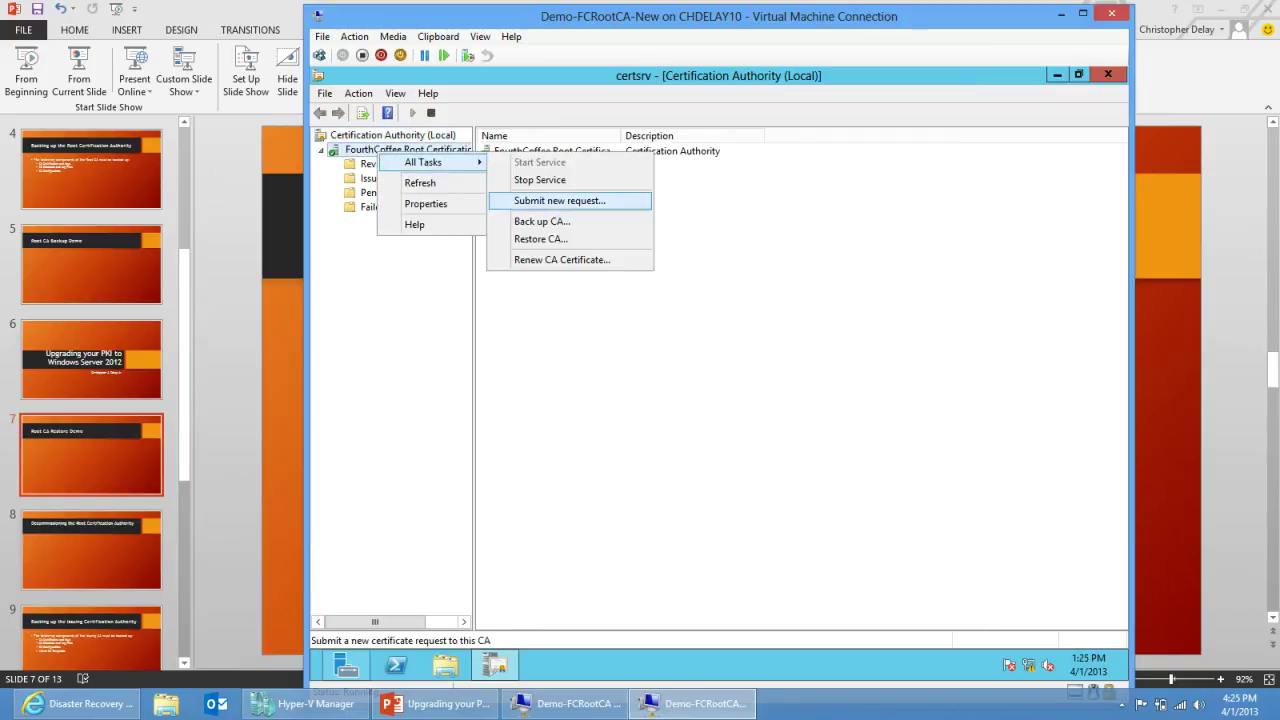
{"action": "left_click", "coordinate": [540, 239]}
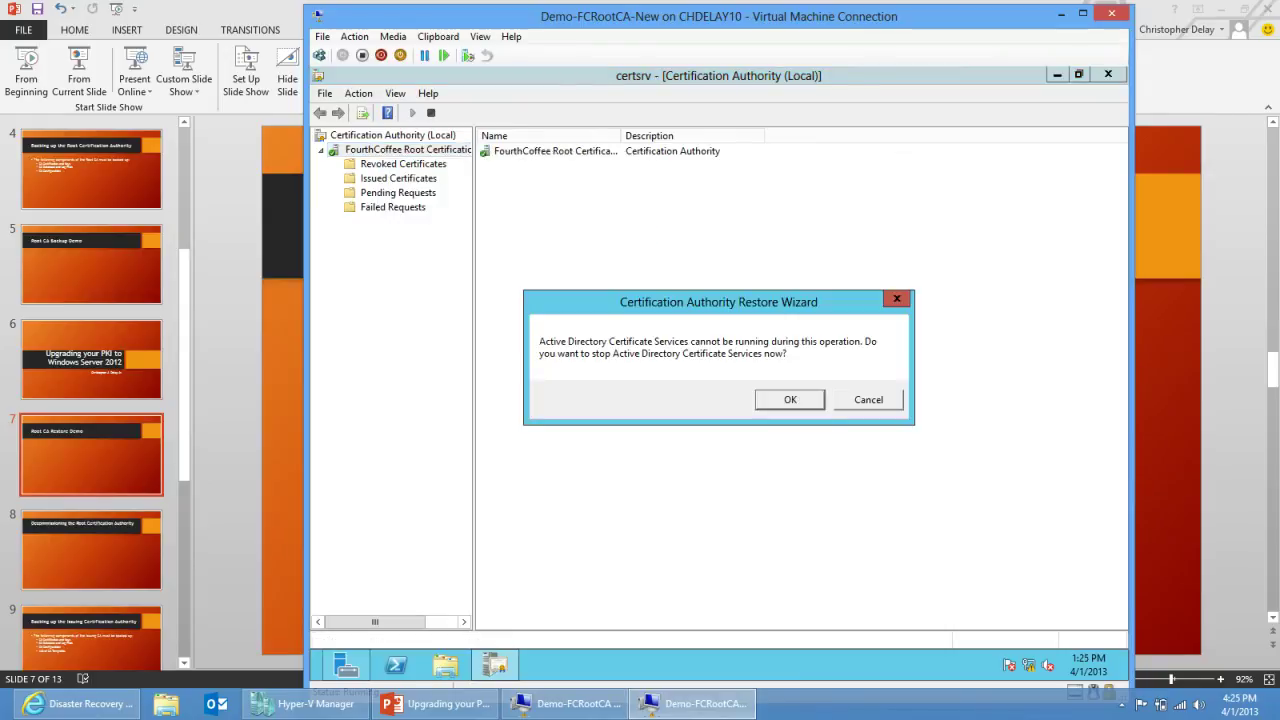
{"action": "key", "text": "Return"}
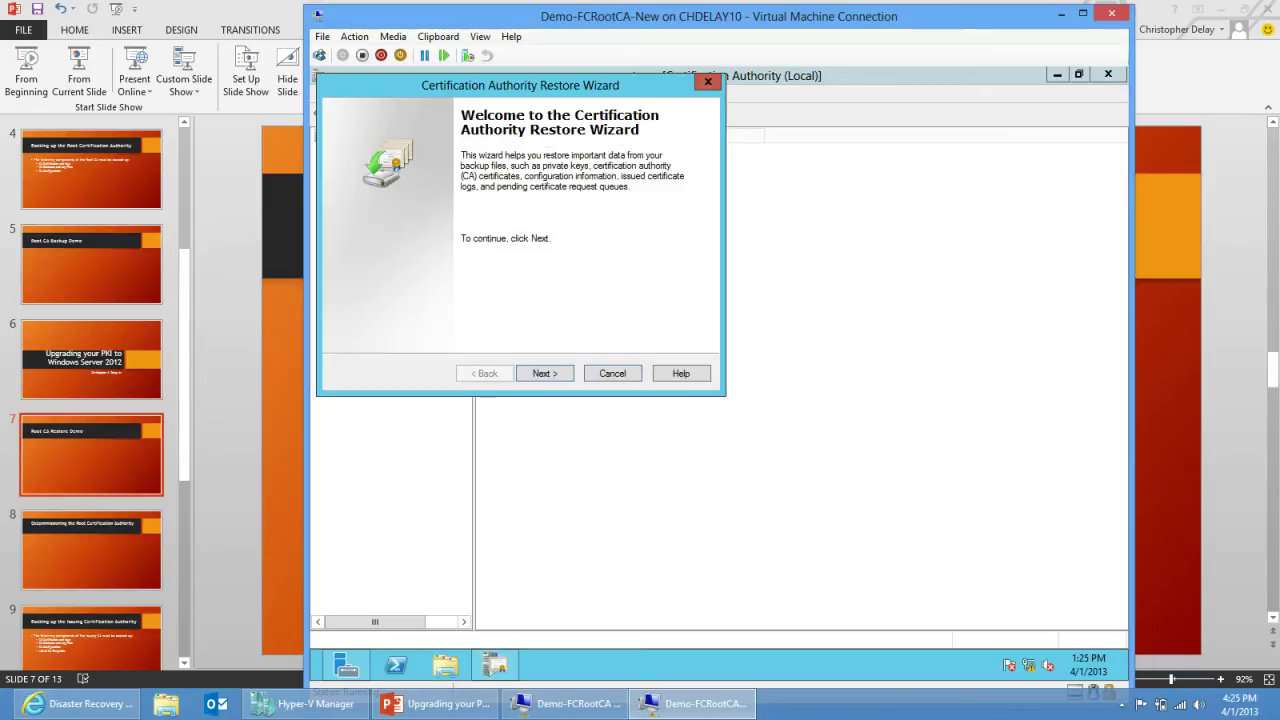
{"action": "key", "text": "Return"}
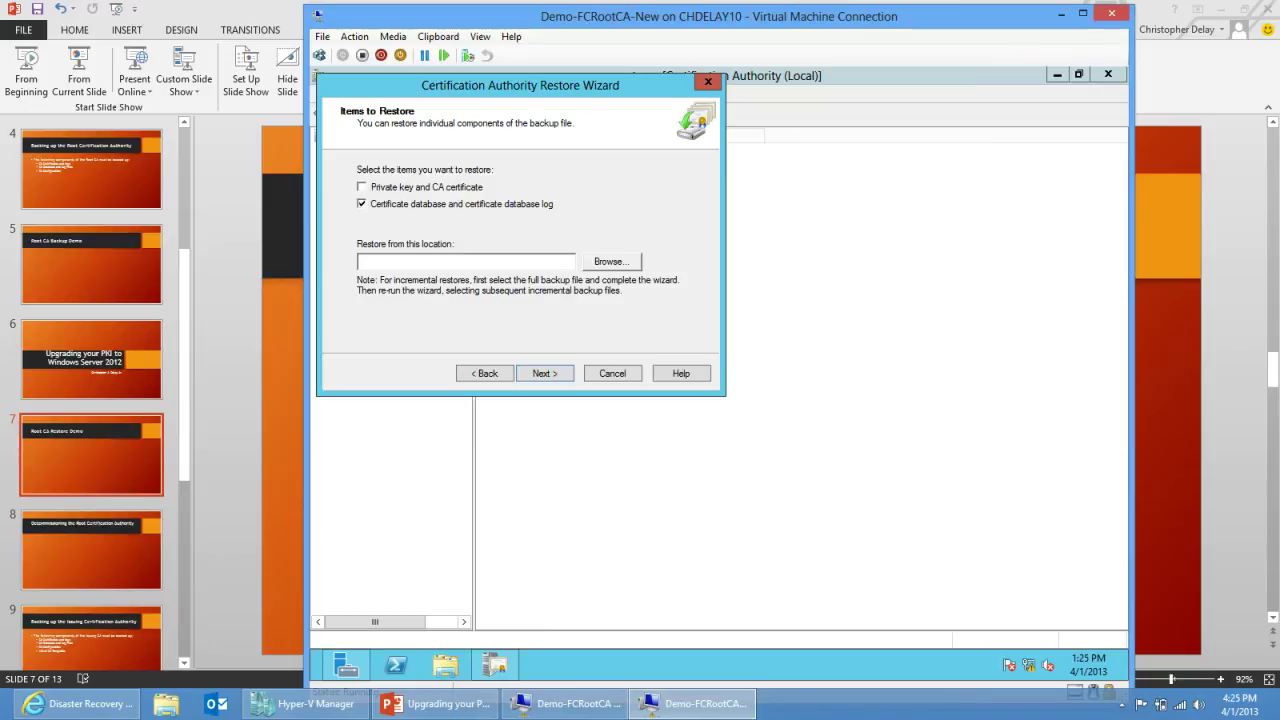
Step: Restore the database and log from C:\Backup\CABackup, restart the service, and view Issued Certificates
{"action": "left_click", "coordinate": [611, 261]}
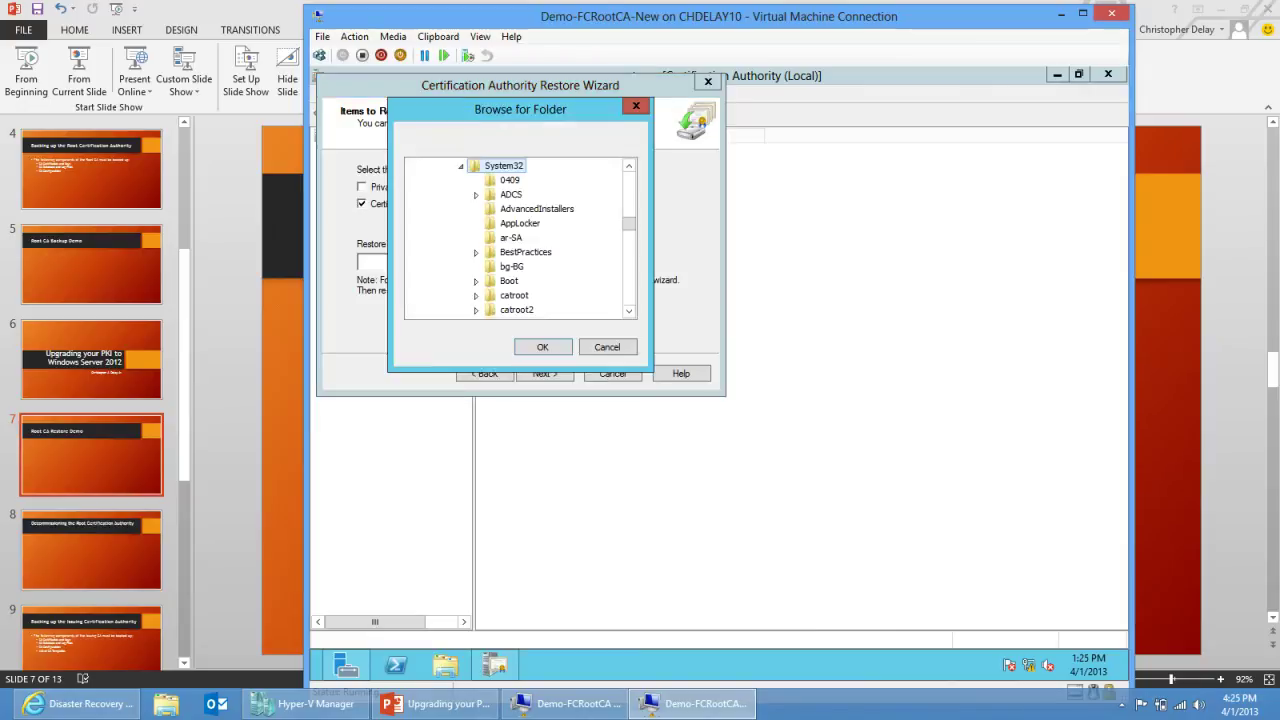
{"action": "scroll", "coordinate": [520, 238], "scroll_direction": "up", "scroll_amount": 15}
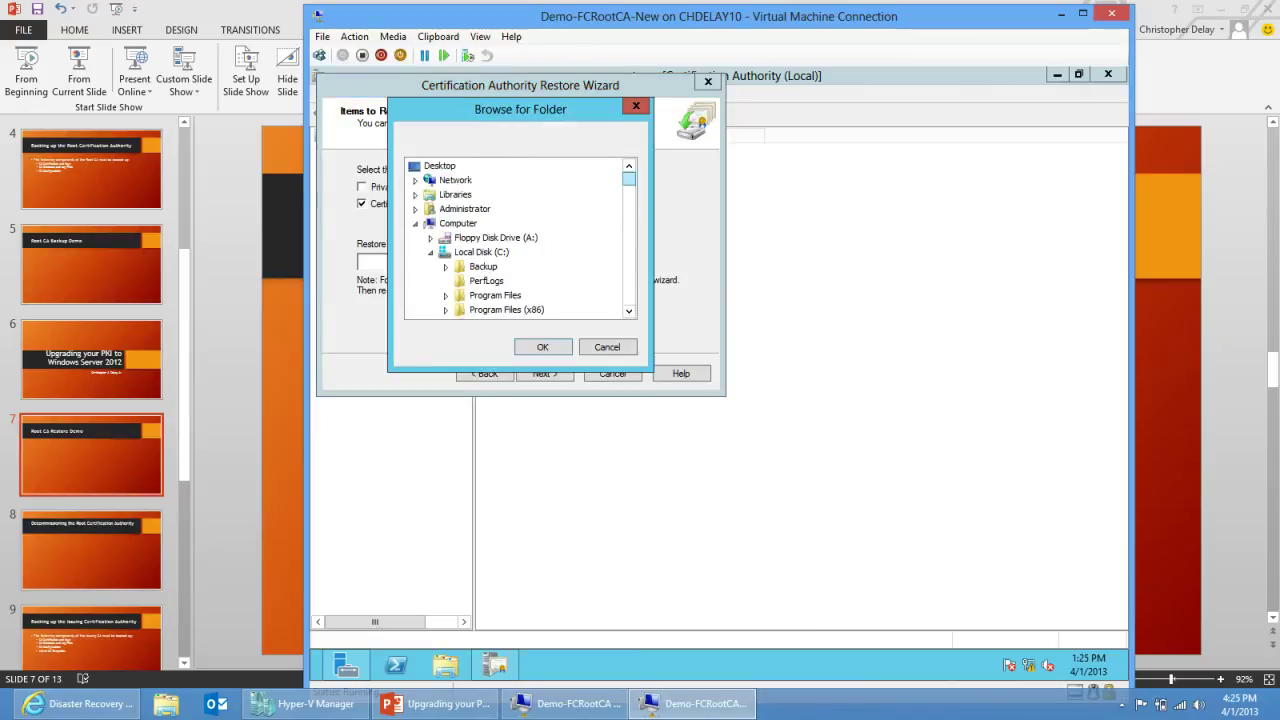
{"action": "left_click", "coordinate": [445, 266]}
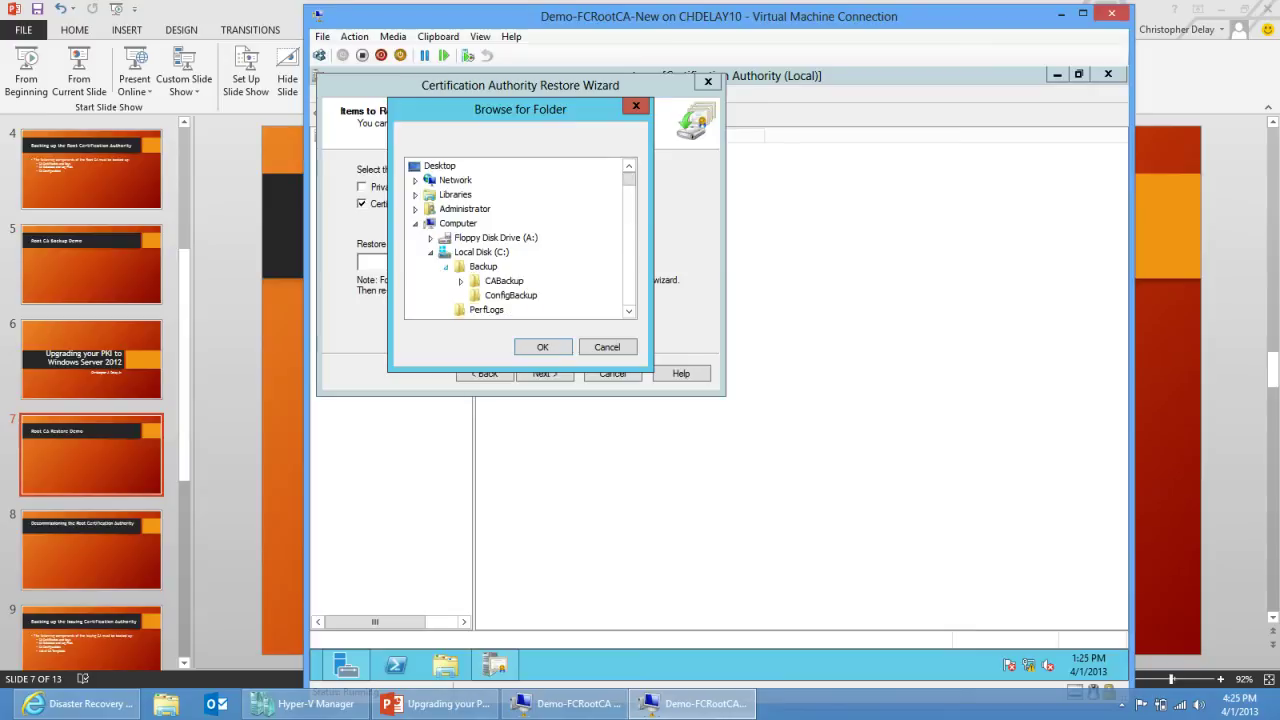
{"action": "left_click", "coordinate": [504, 281]}
{"action": "key", "text": "Right"}
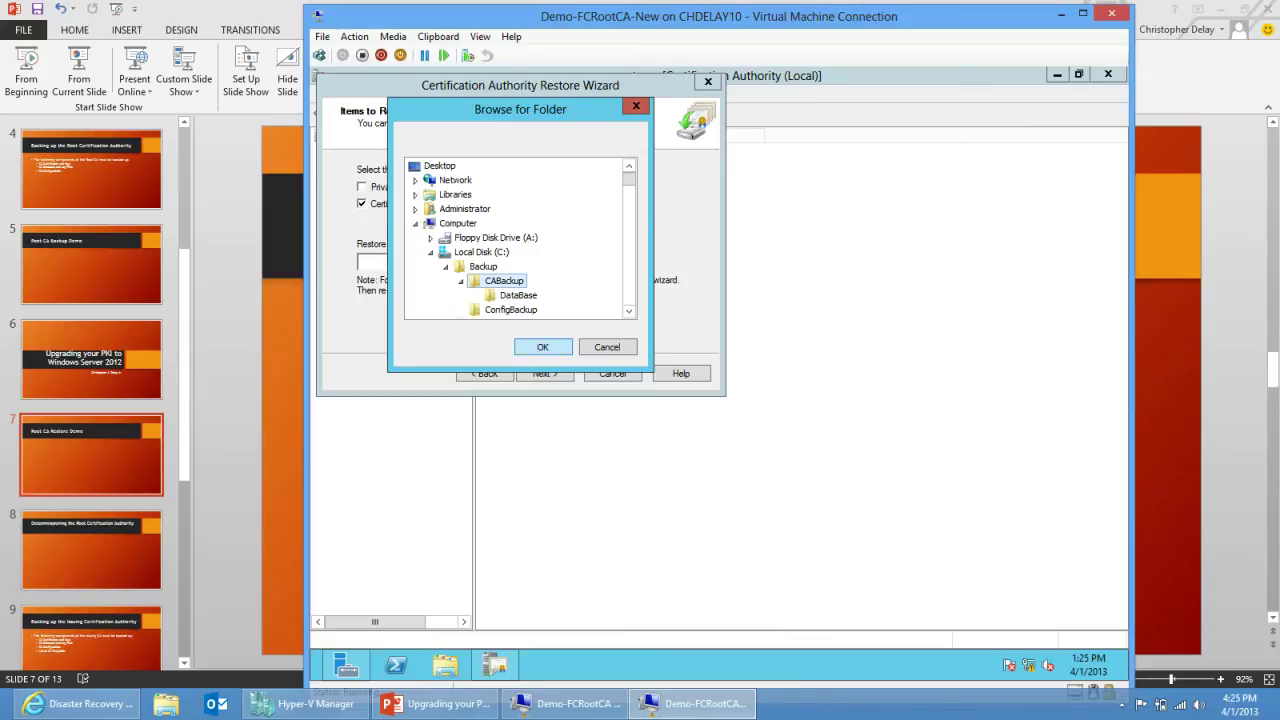
{"action": "key", "text": "Return"}
{"action": "key", "text": "Return"}
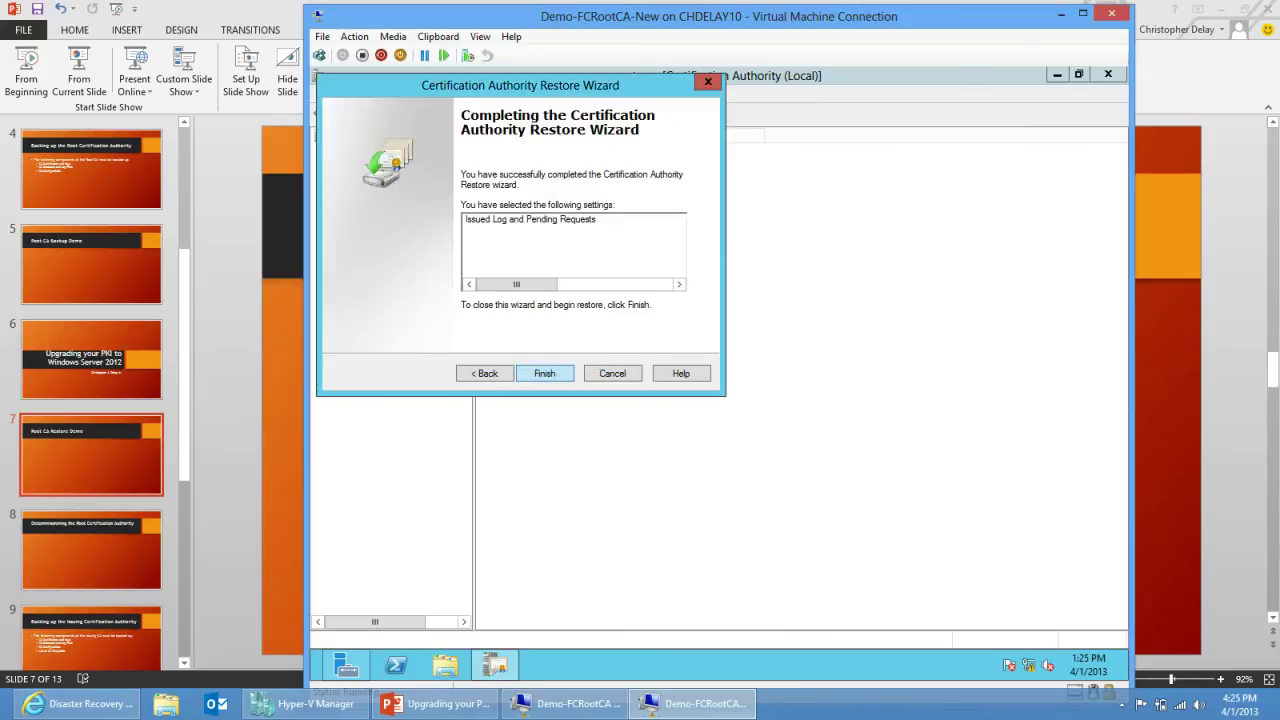
{"action": "key", "text": "Return"}
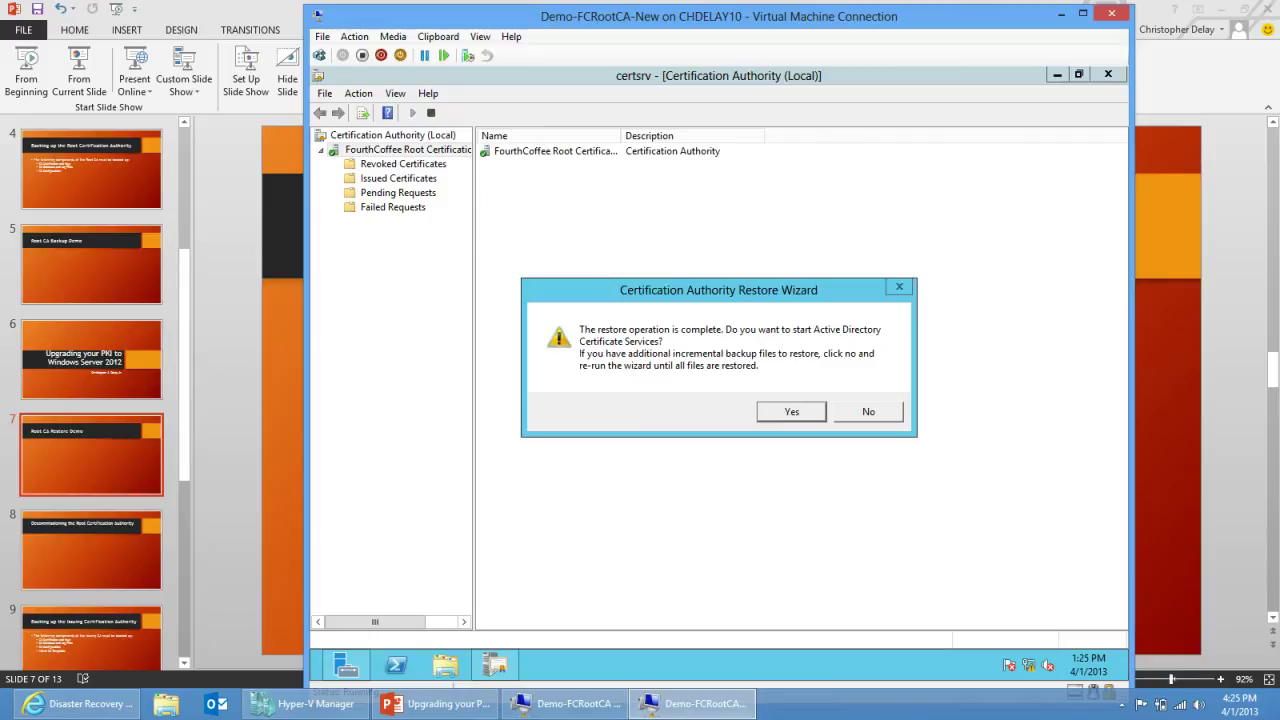
{"action": "key", "text": "Return"}
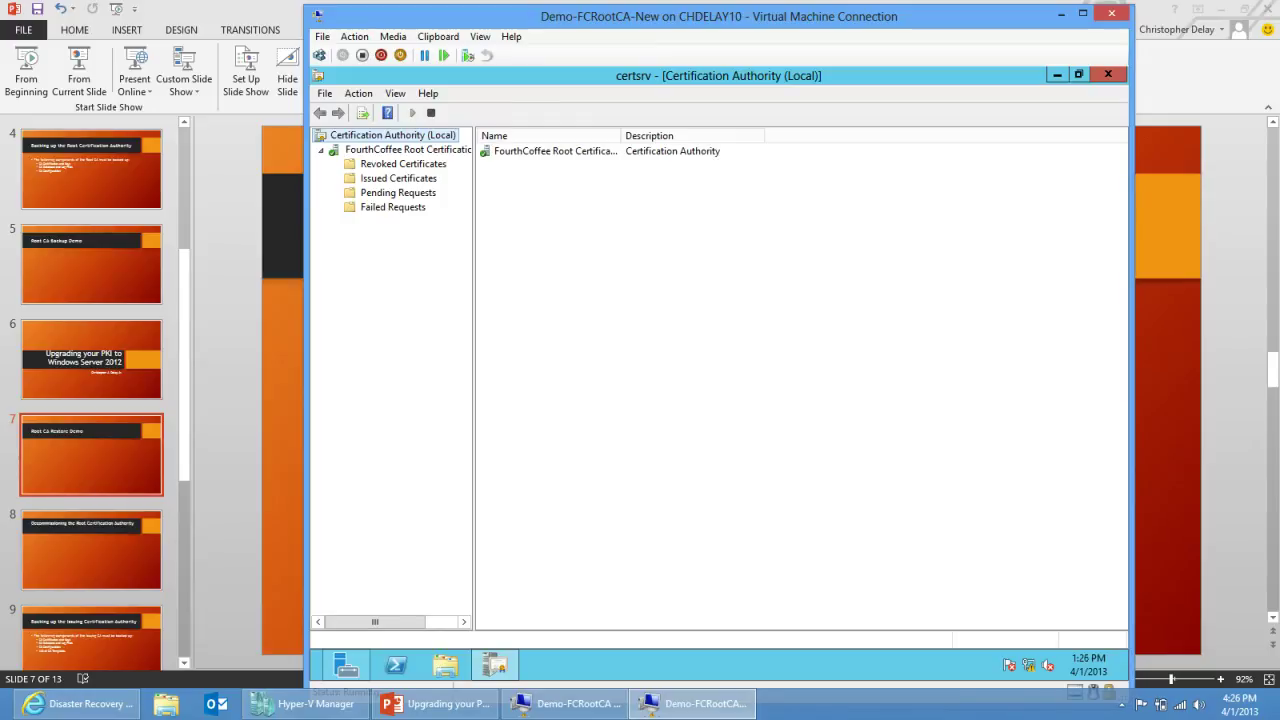
{"action": "left_click", "coordinate": [398, 178]}
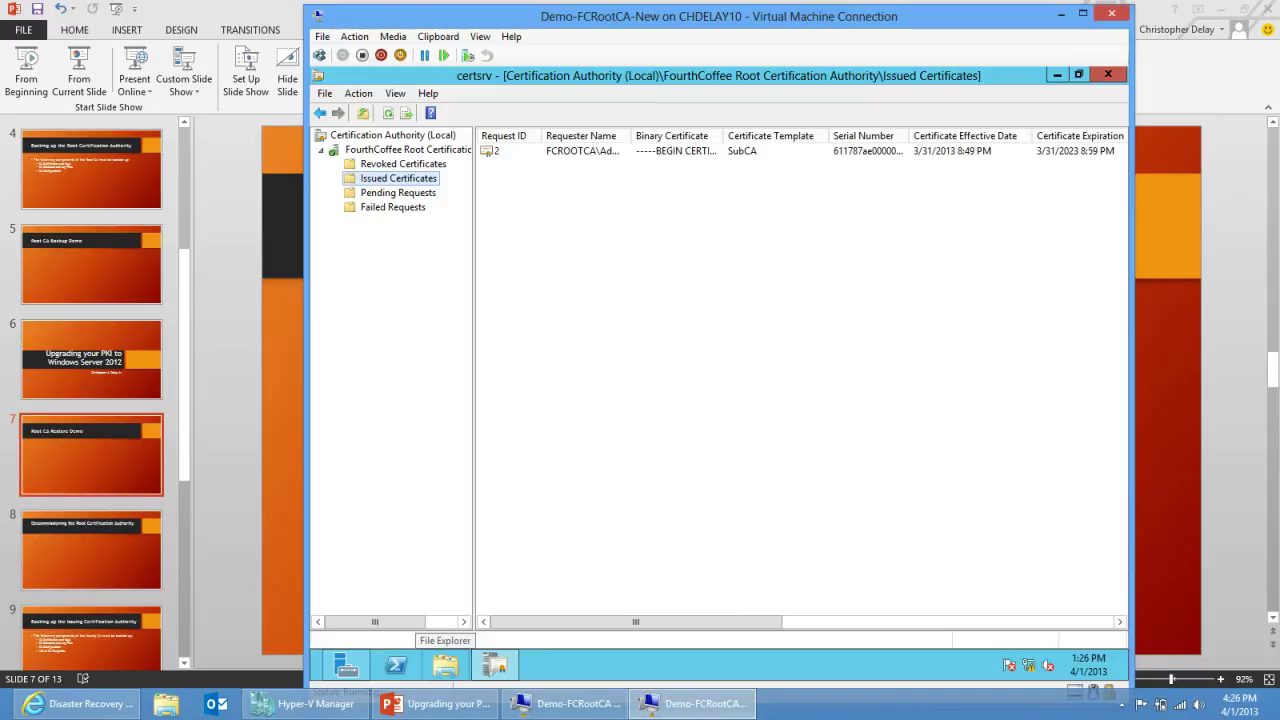
Step: Open a File Explorer window inside the VM
{"action": "left_click", "coordinate": [445, 665]}
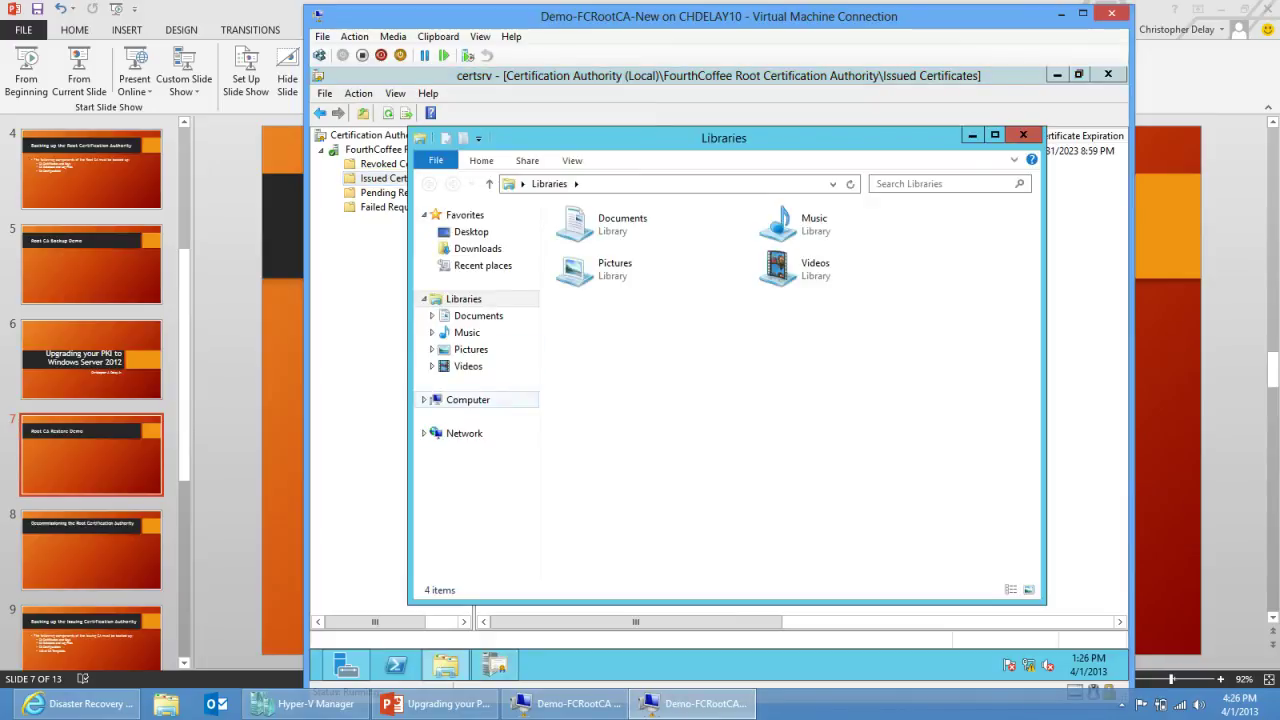
Step: Navigate to C:\Backup\ConfigBackup to find the configbackup registration file
{"action": "left_click", "coordinate": [468, 399]}
{"action": "double_click", "coordinate": [620, 242]}
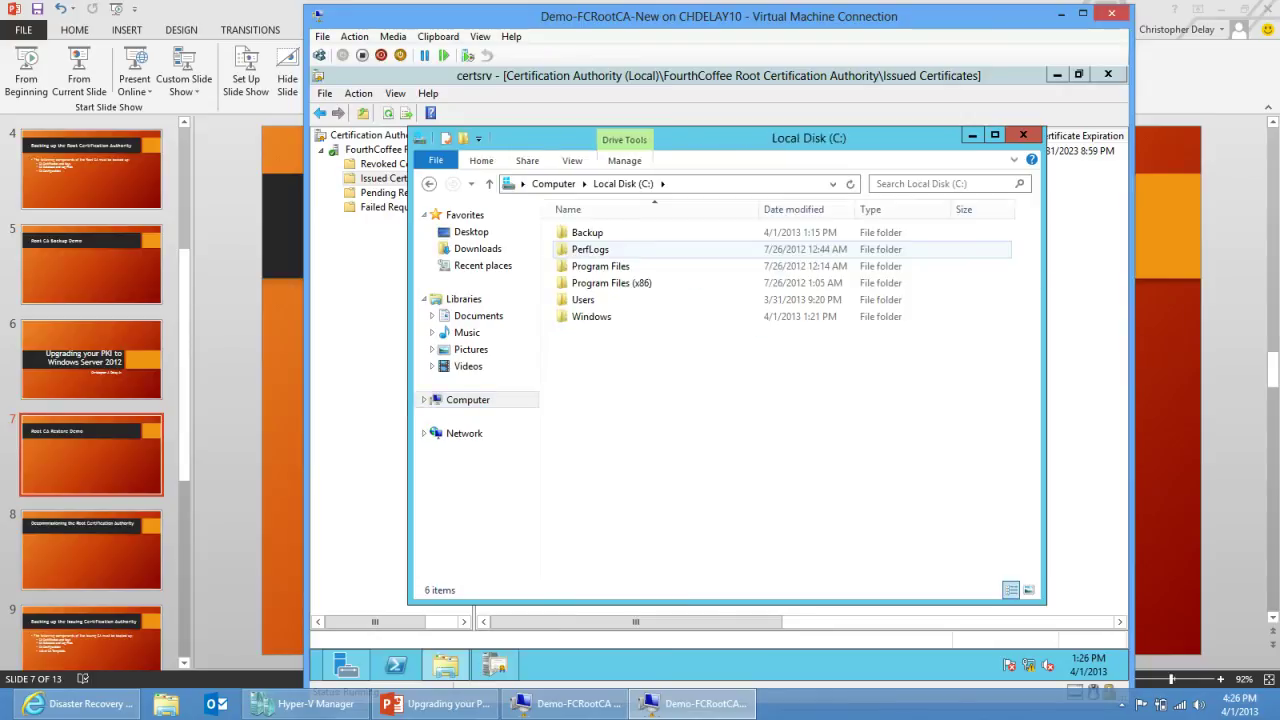
{"action": "double_click", "coordinate": [587, 232]}
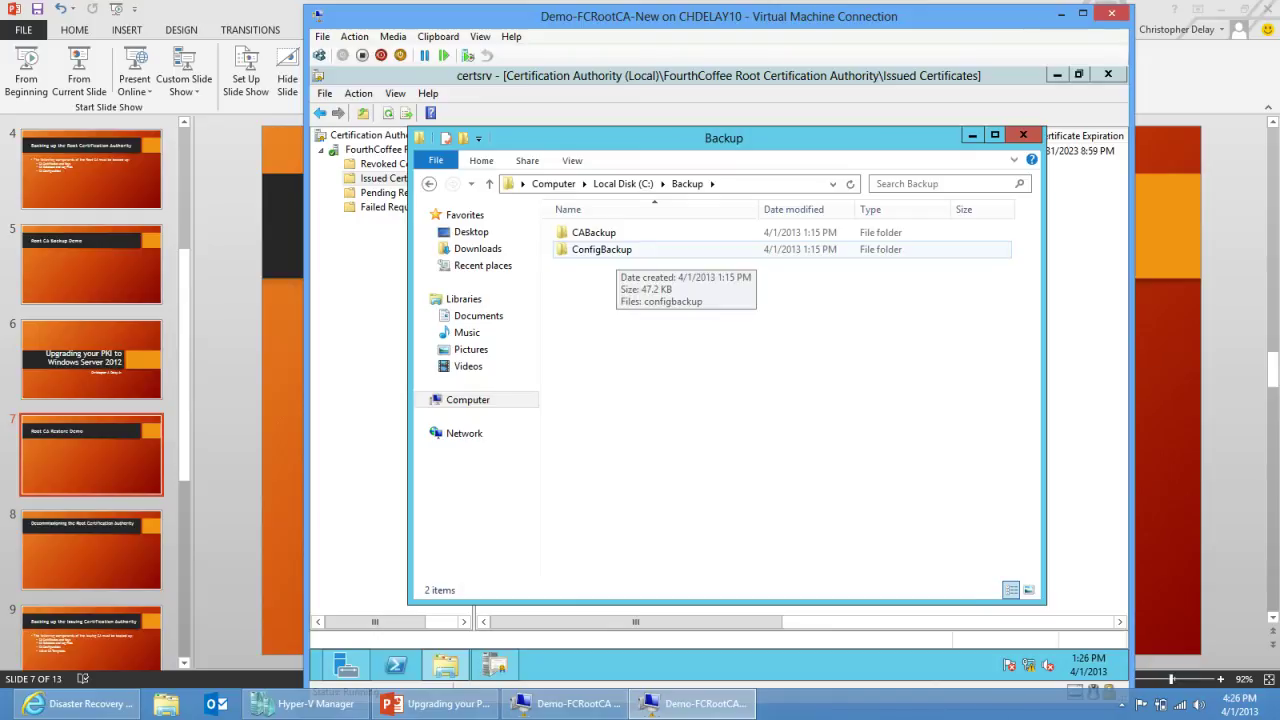
{"action": "double_click", "coordinate": [601, 249]}
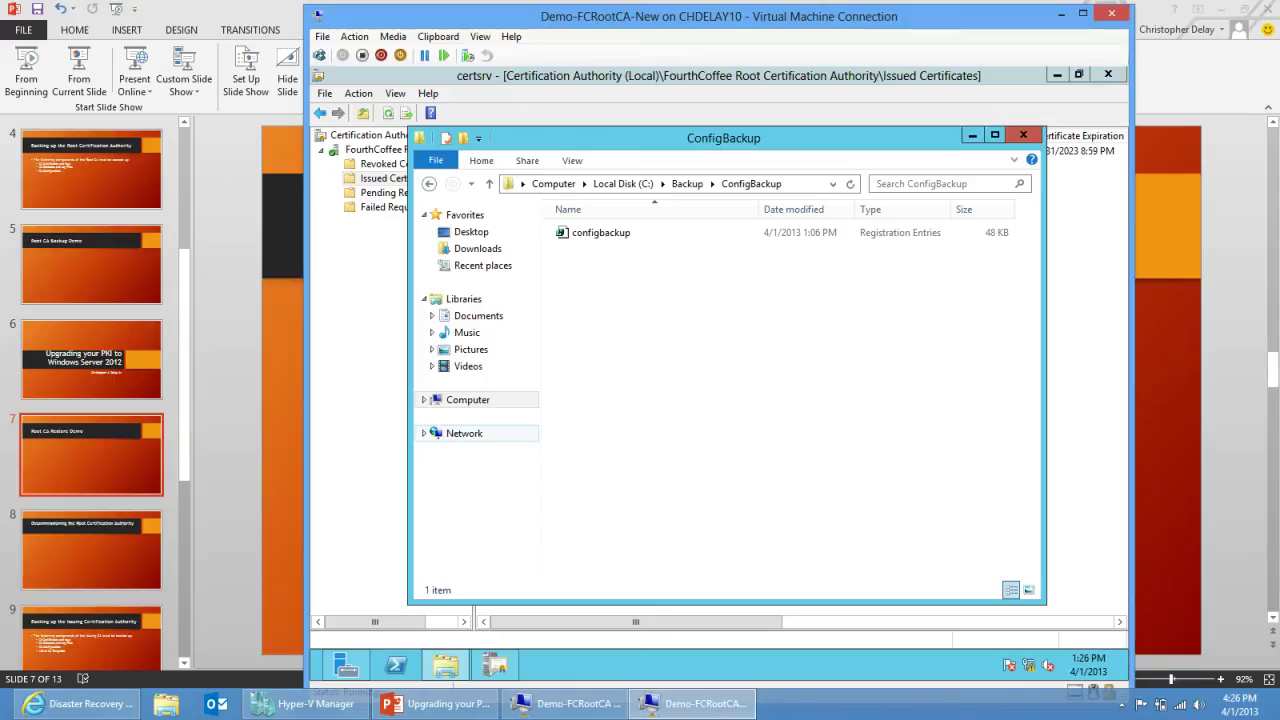
Step: Launch Registry Editor with regedit and expand HKLM\SYSTEM\CurrentControlSet\Services
{"action": "key", "text": "super+r"}
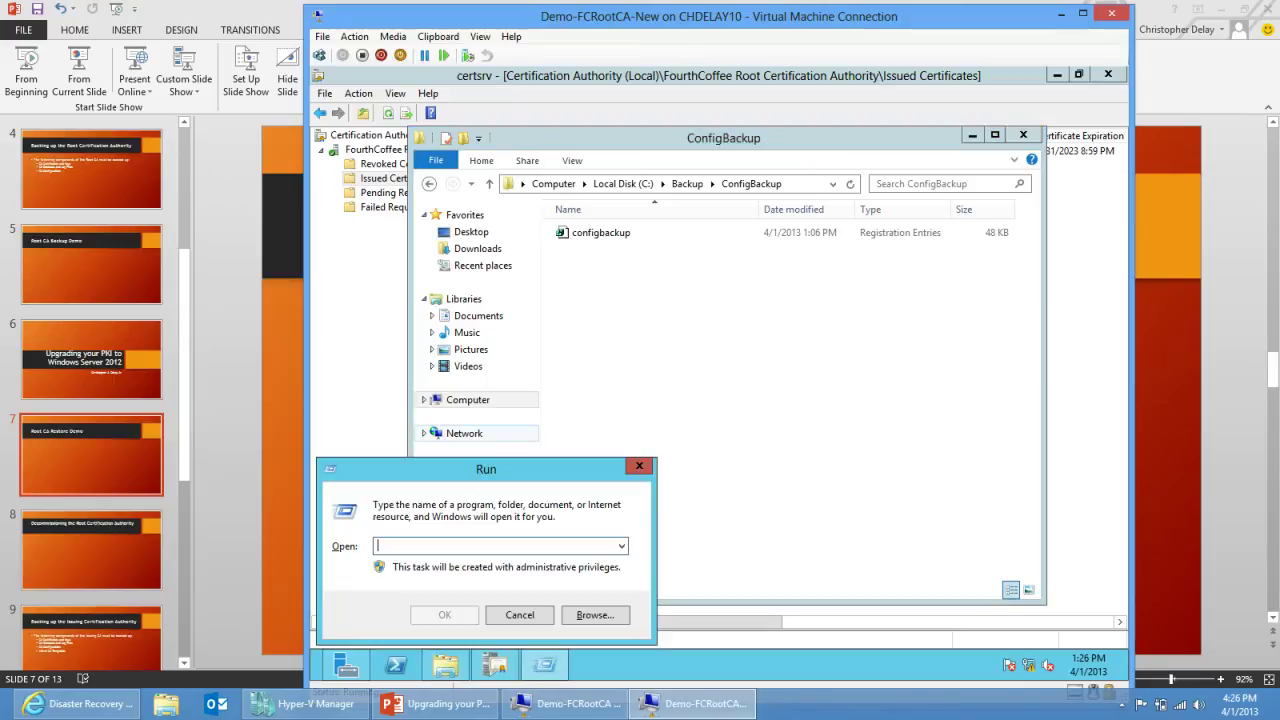
{"action": "type", "text": "regedit"}
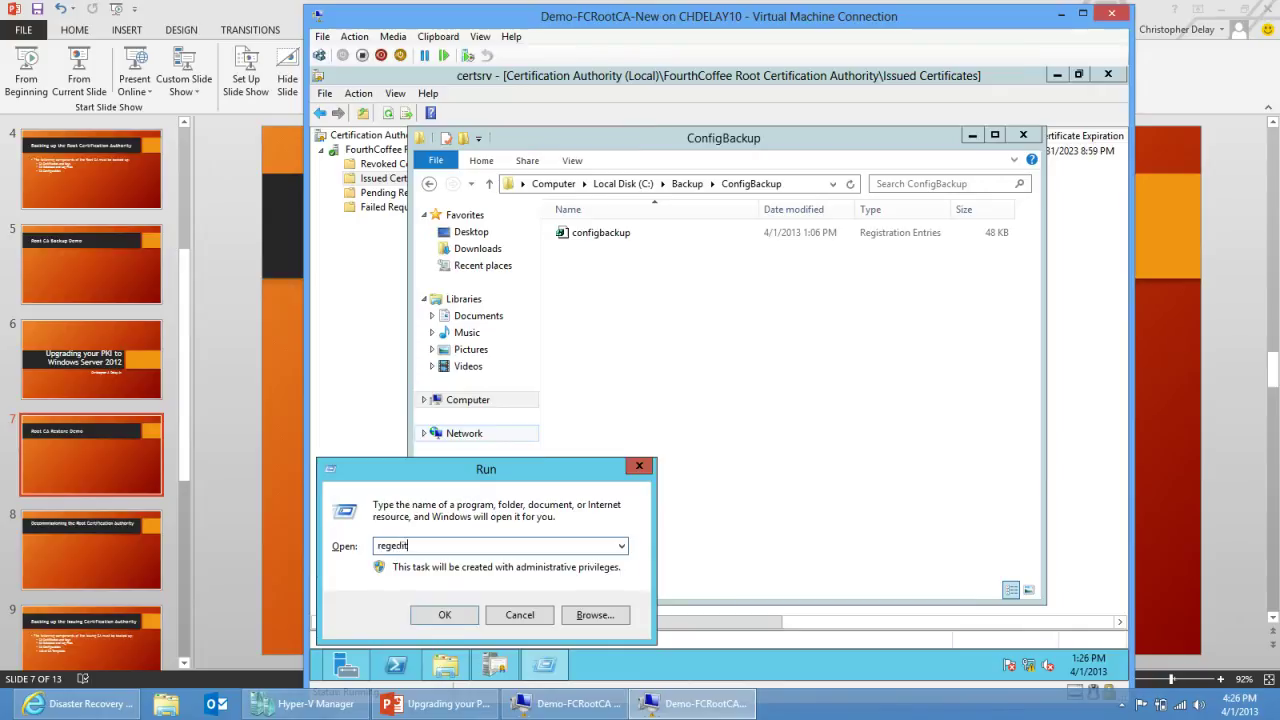
{"action": "key", "text": "Return"}
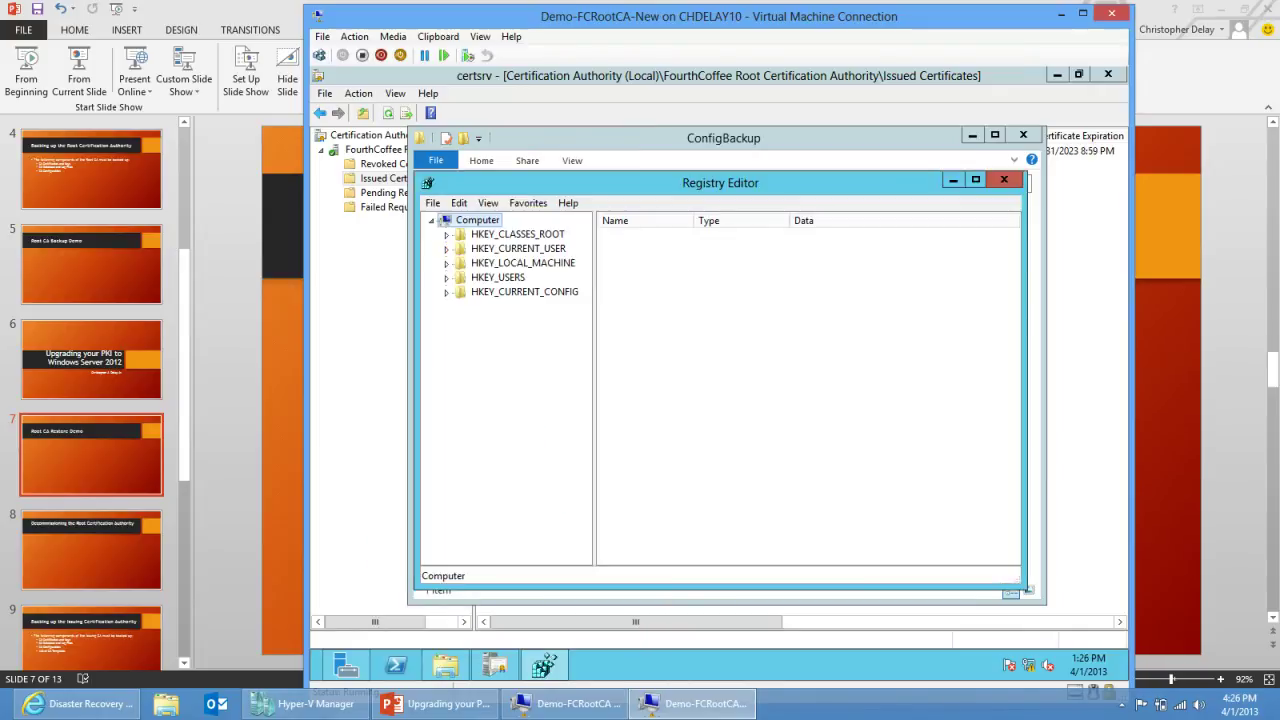
{"action": "left_click", "coordinate": [446, 263]}
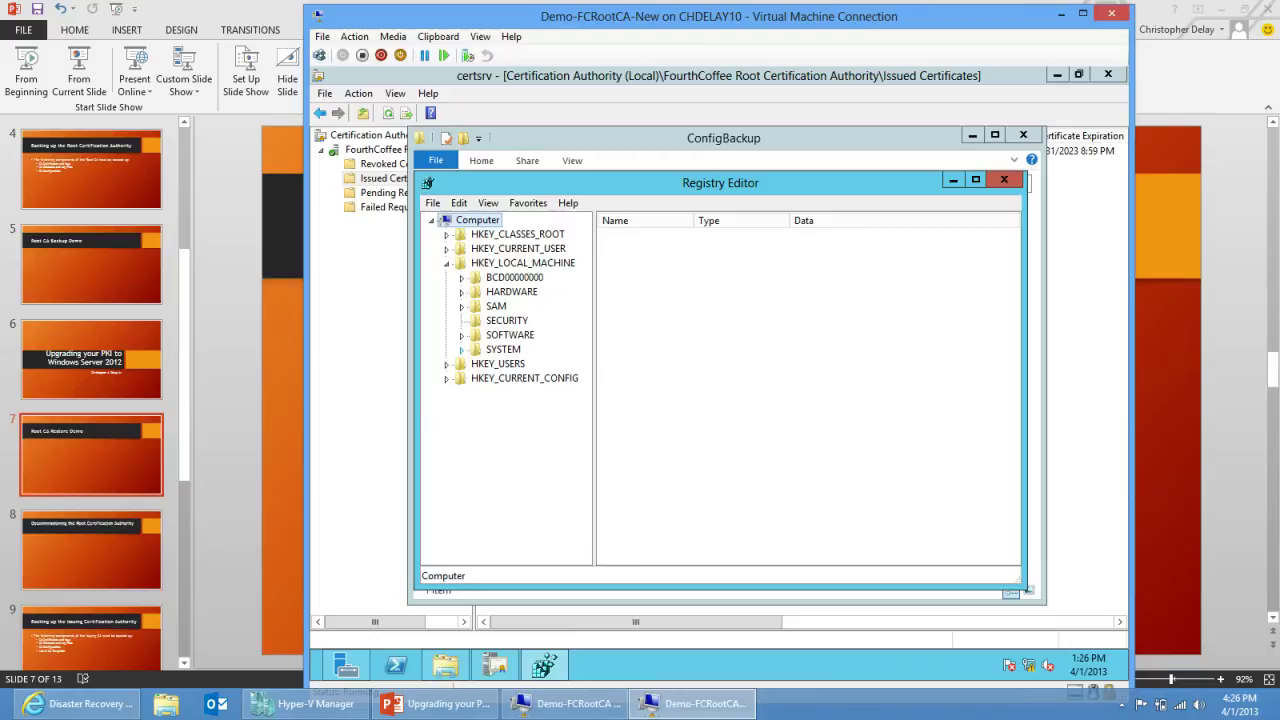
{"action": "left_click", "coordinate": [461, 349]}
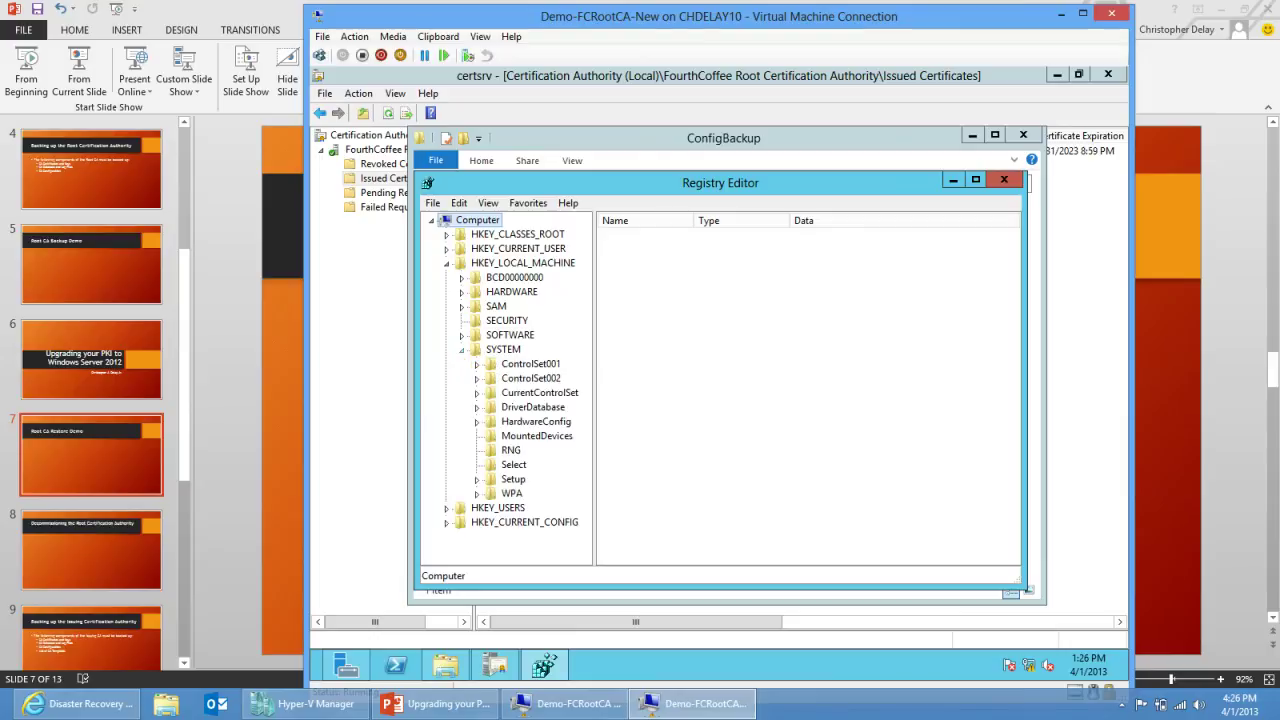
{"action": "left_click", "coordinate": [476, 392]}
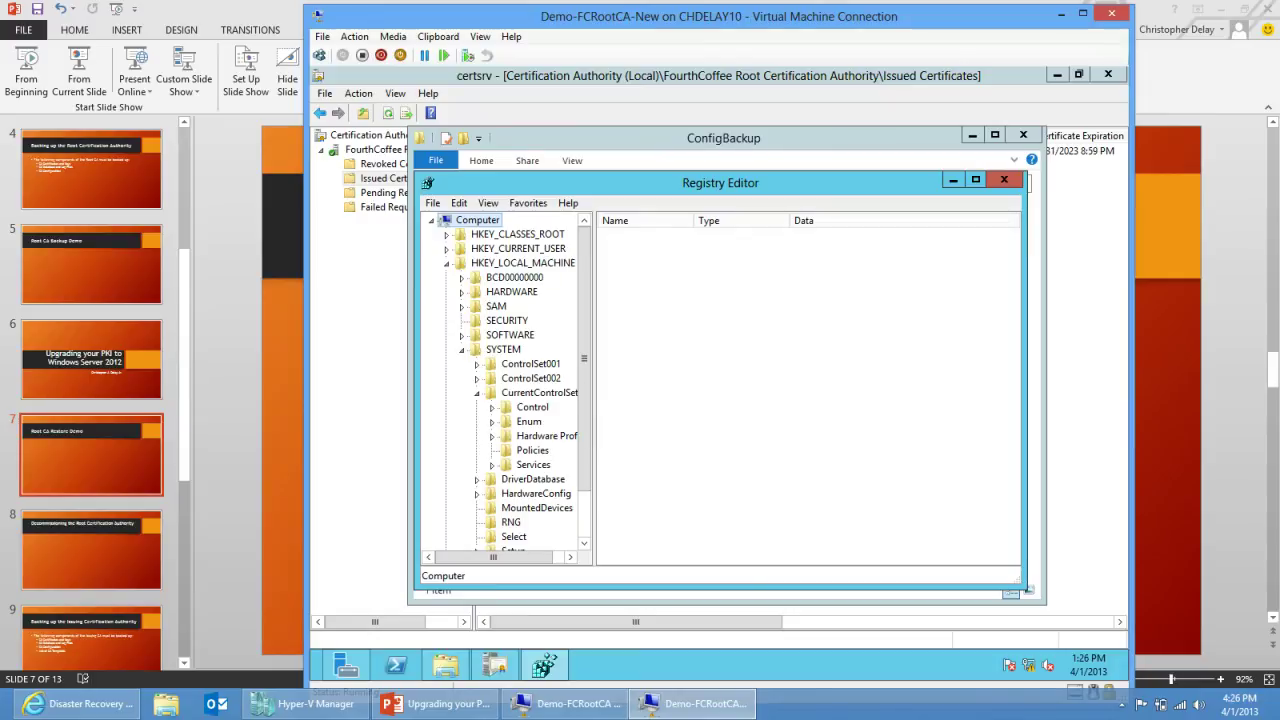
{"action": "left_click", "coordinate": [533, 464]}
{"action": "key", "text": "Right"}
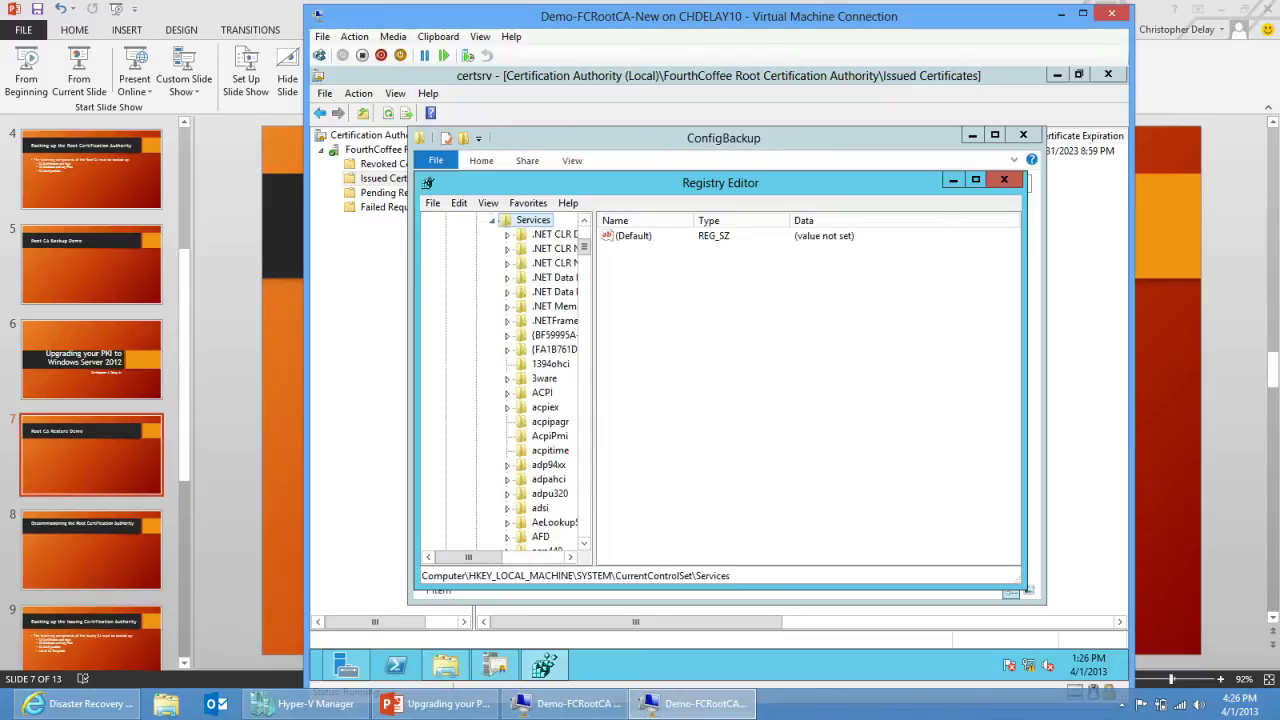
Step: Open CertSvc\Configuration and start exporting the FourthCoffee Root Certification Authority key
{"action": "left_click", "coordinate": [584, 543]}
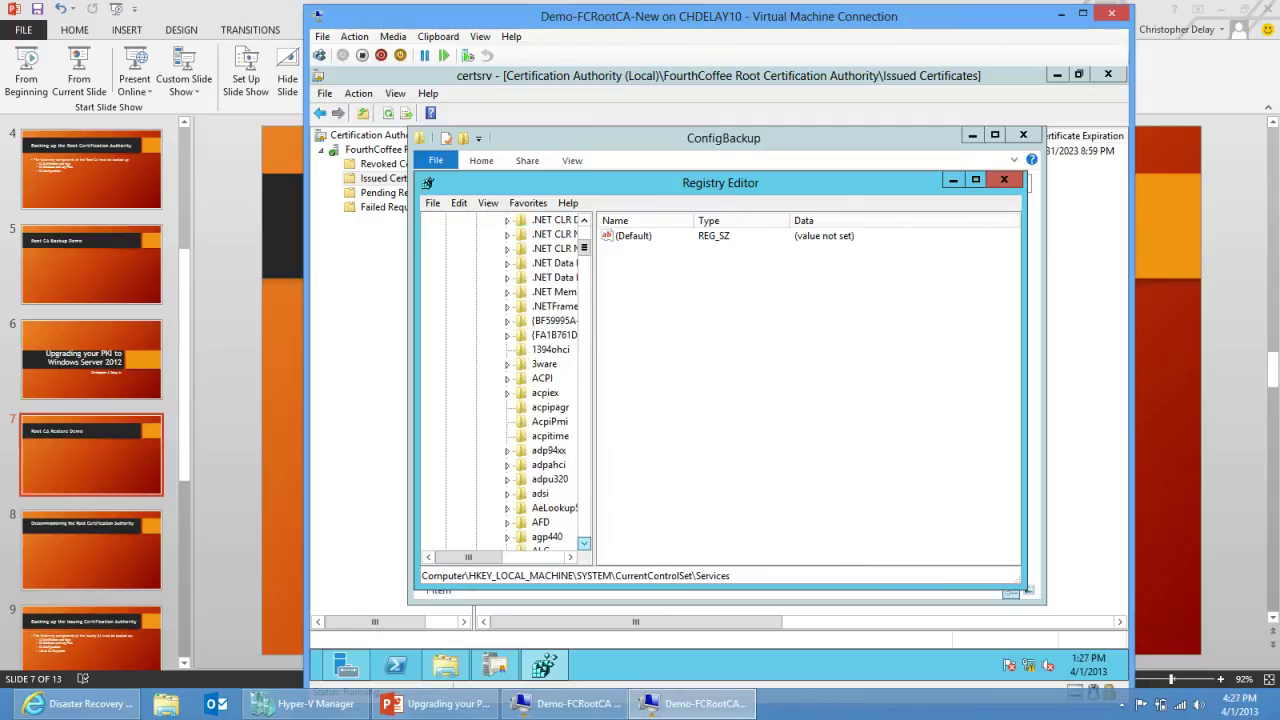
{"action": "scroll", "coordinate": [584, 543], "scroll_direction": "down", "scroll_amount": 10}
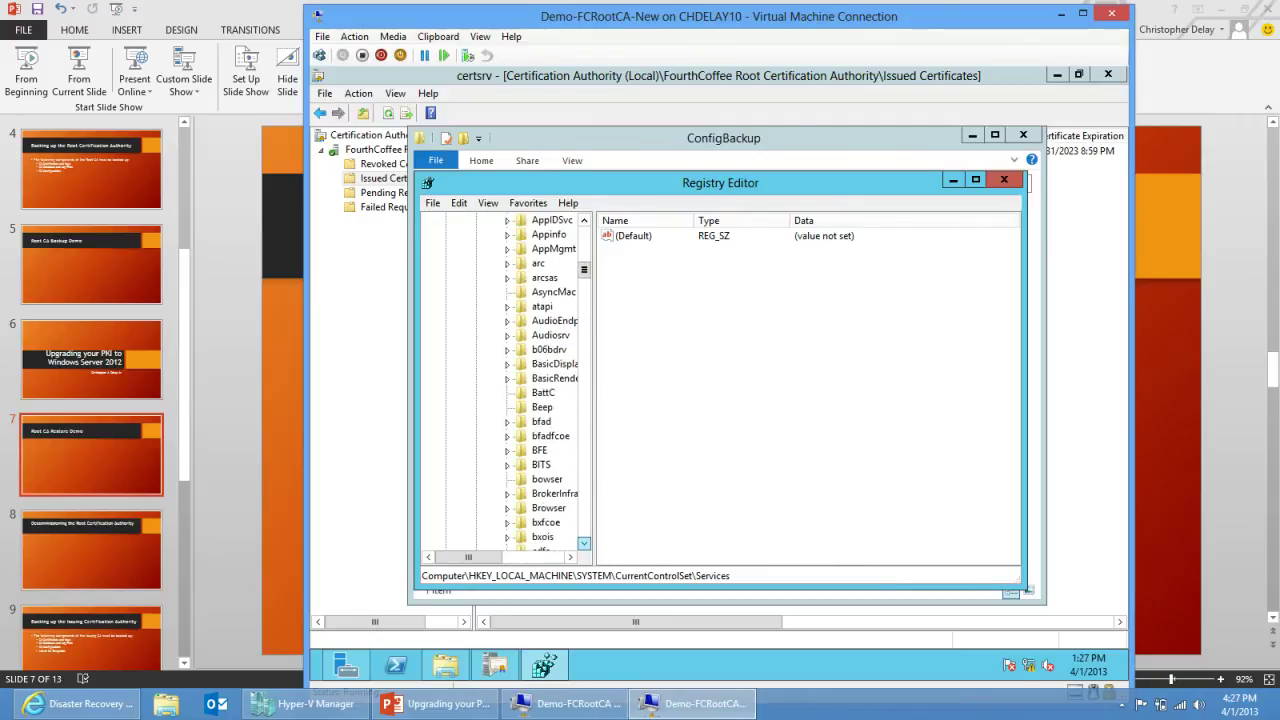
{"action": "scroll", "coordinate": [584, 543], "scroll_direction": "down", "scroll_amount": 3}
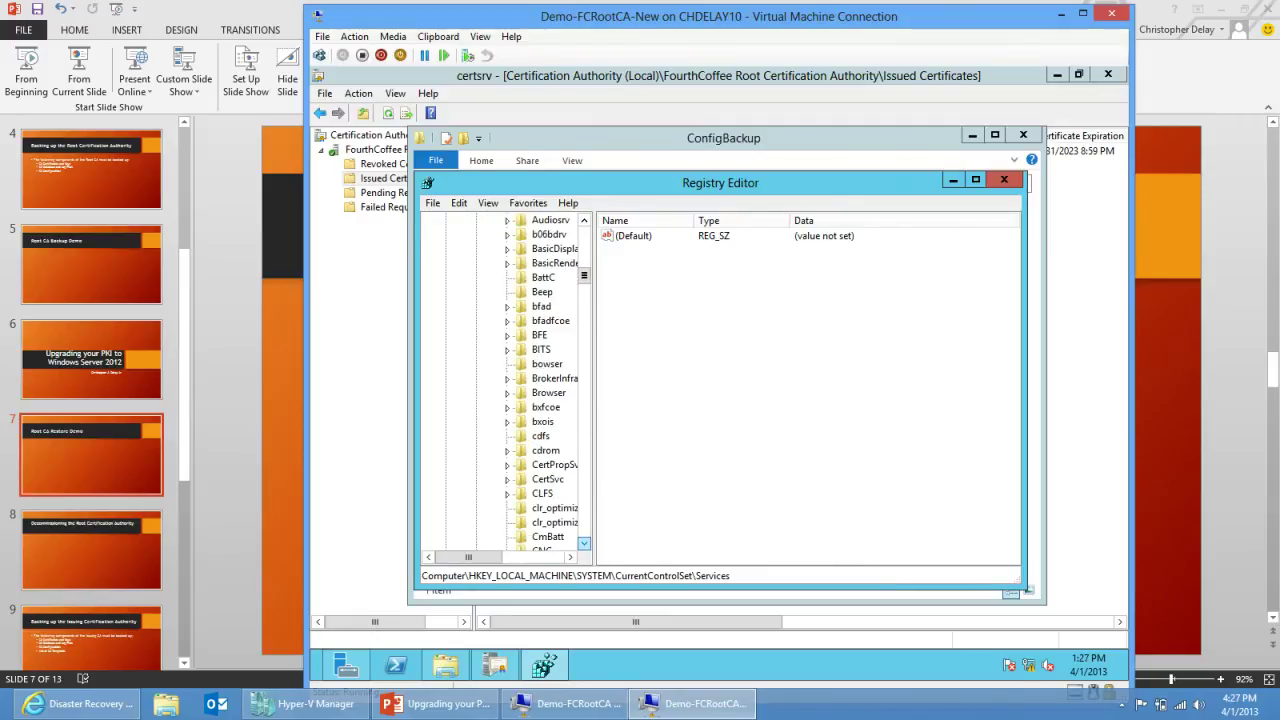
{"action": "double_click", "coordinate": [547, 479]}
{"action": "double_click", "coordinate": [570, 494]}
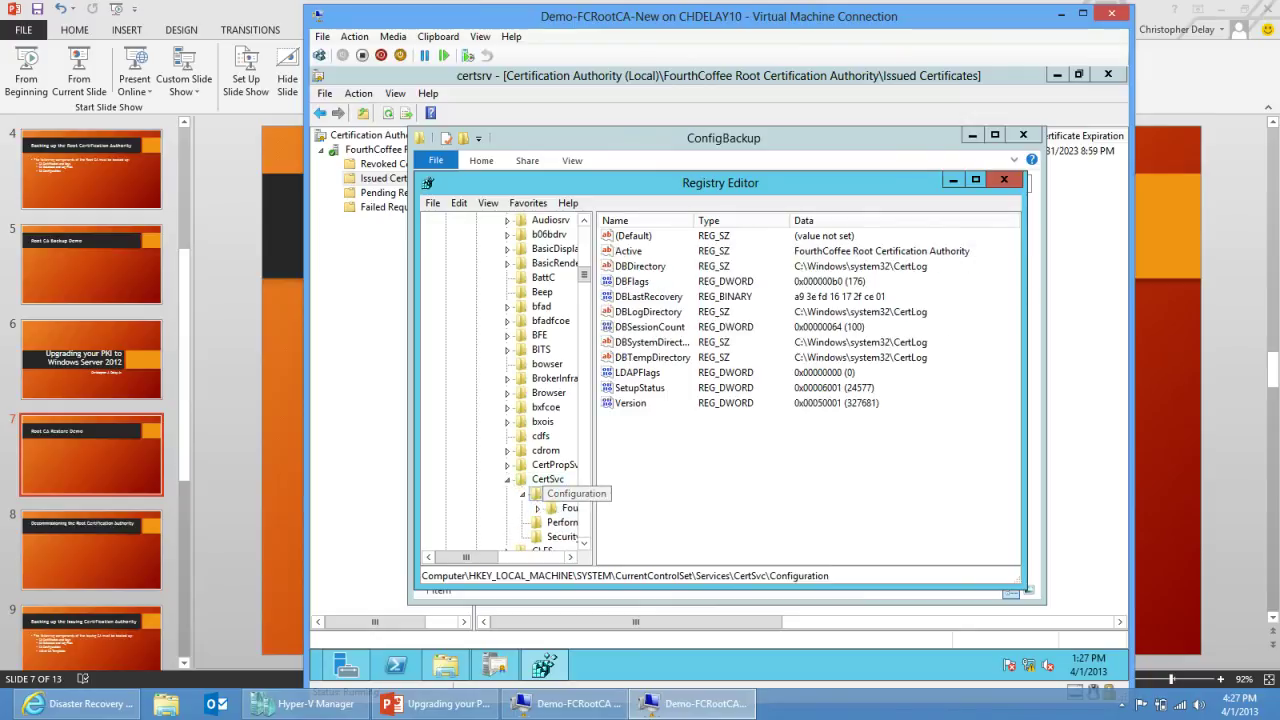
{"action": "left_click", "coordinate": [566, 508]}
{"action": "right_click", "coordinate": [562, 508]}
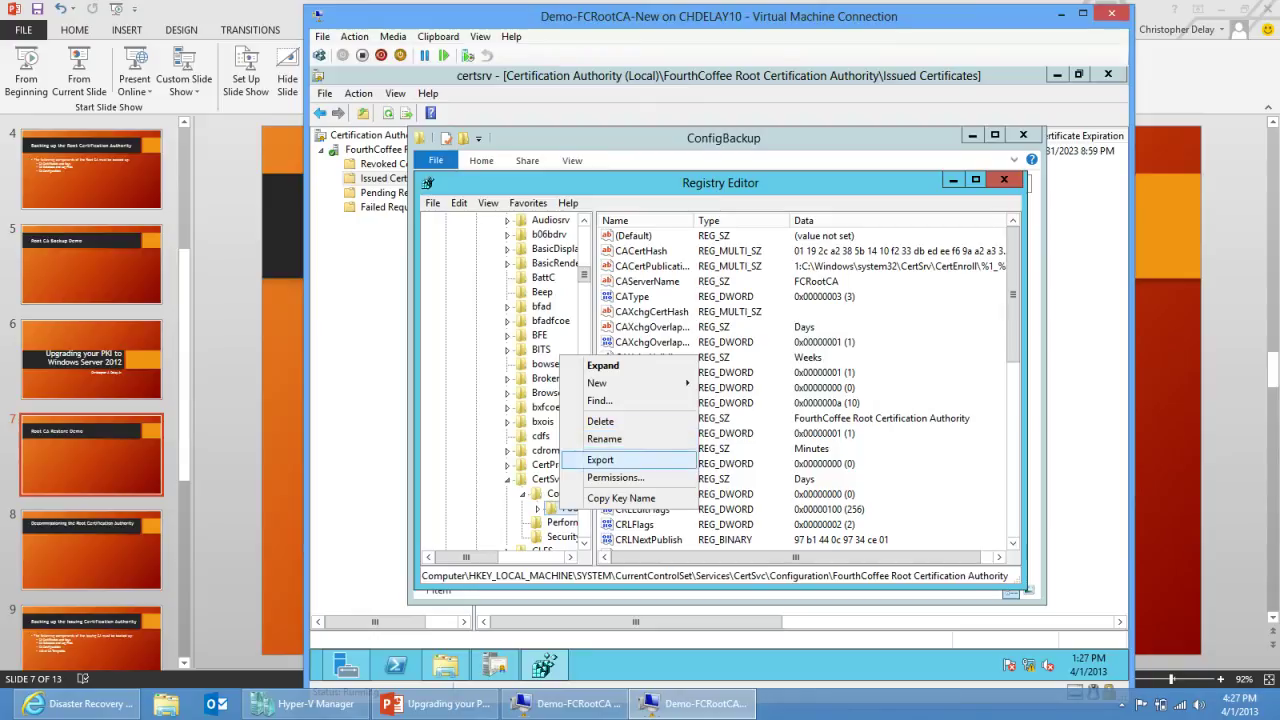
{"action": "left_click", "coordinate": [600, 460]}
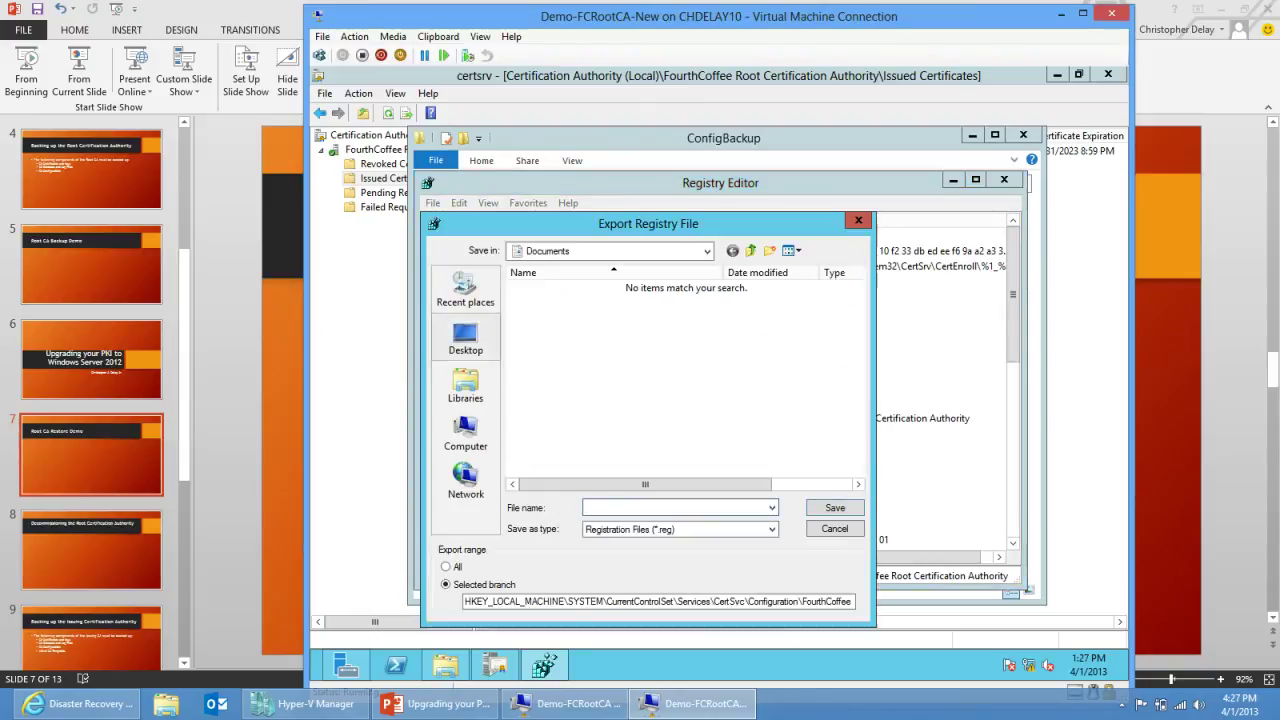
Step: Save the export as configbackupfromnewca in C:\Backup\ConfigBackup, then close Registry Editor
{"action": "left_click", "coordinate": [466, 435]}
{"action": "double_click", "coordinate": [583, 300]}
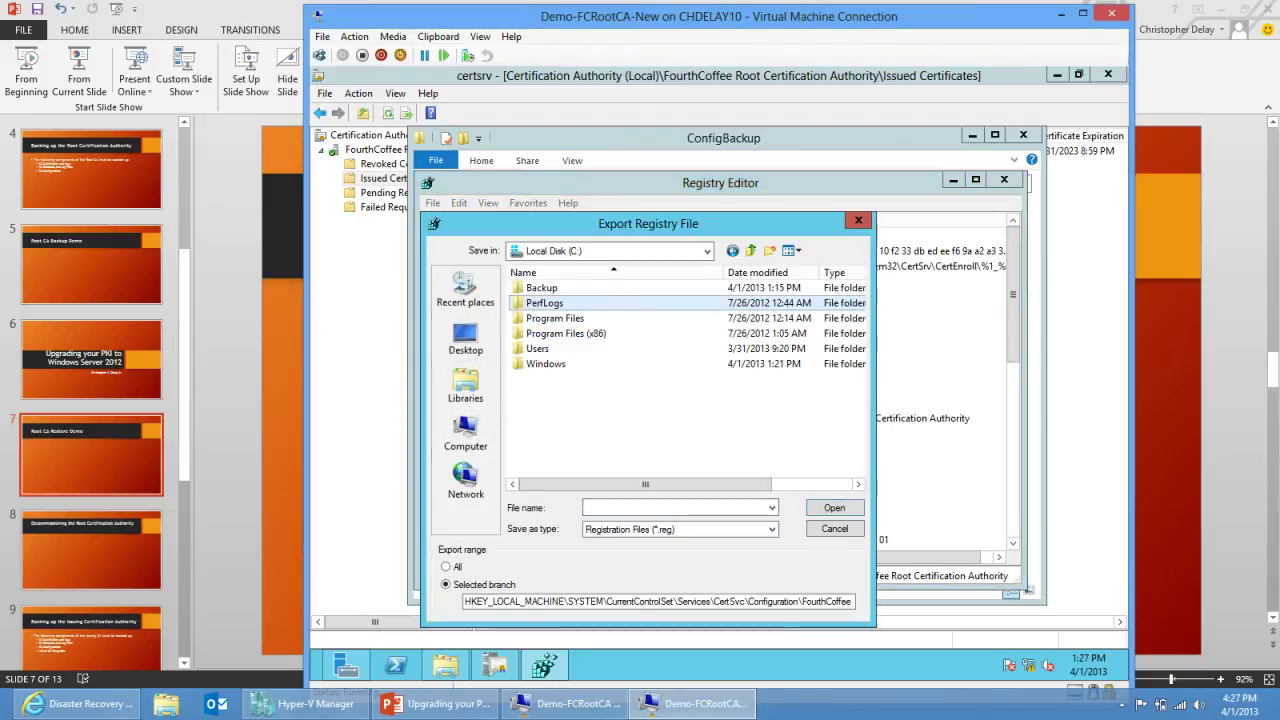
{"action": "double_click", "coordinate": [545, 287]}
{"action": "double_click", "coordinate": [556, 302]}
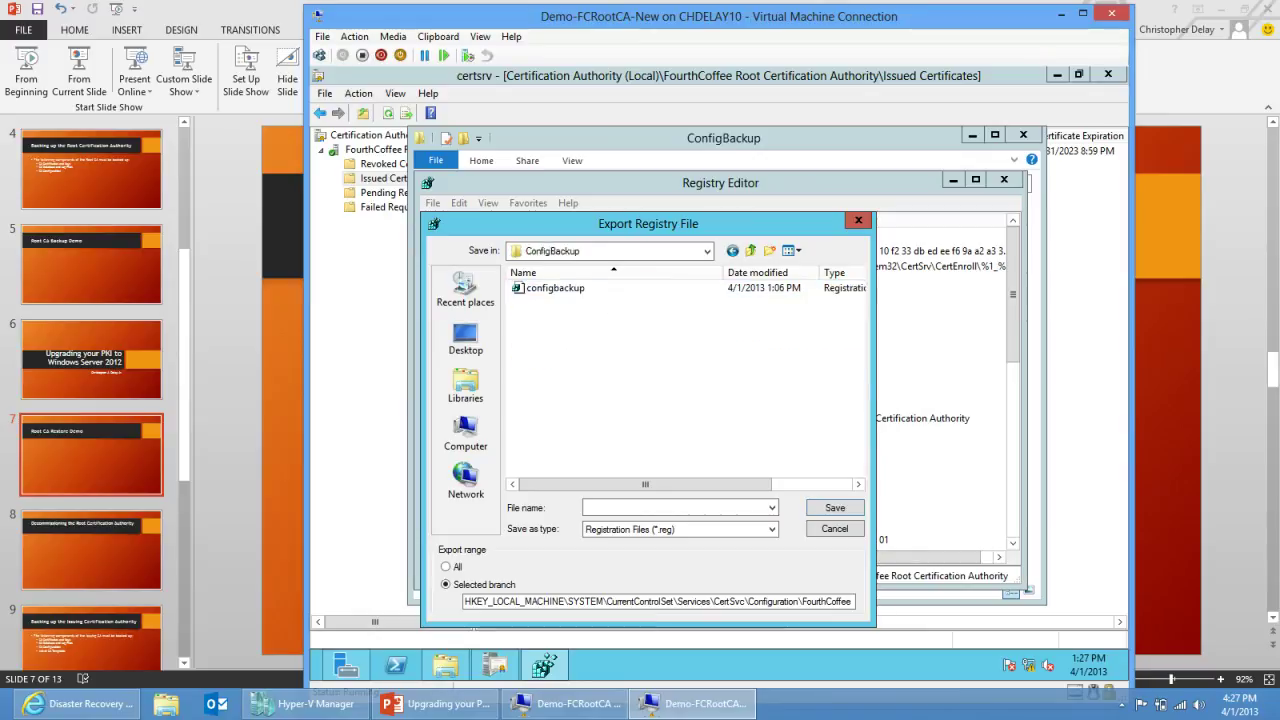
{"action": "type", "text": "c"}
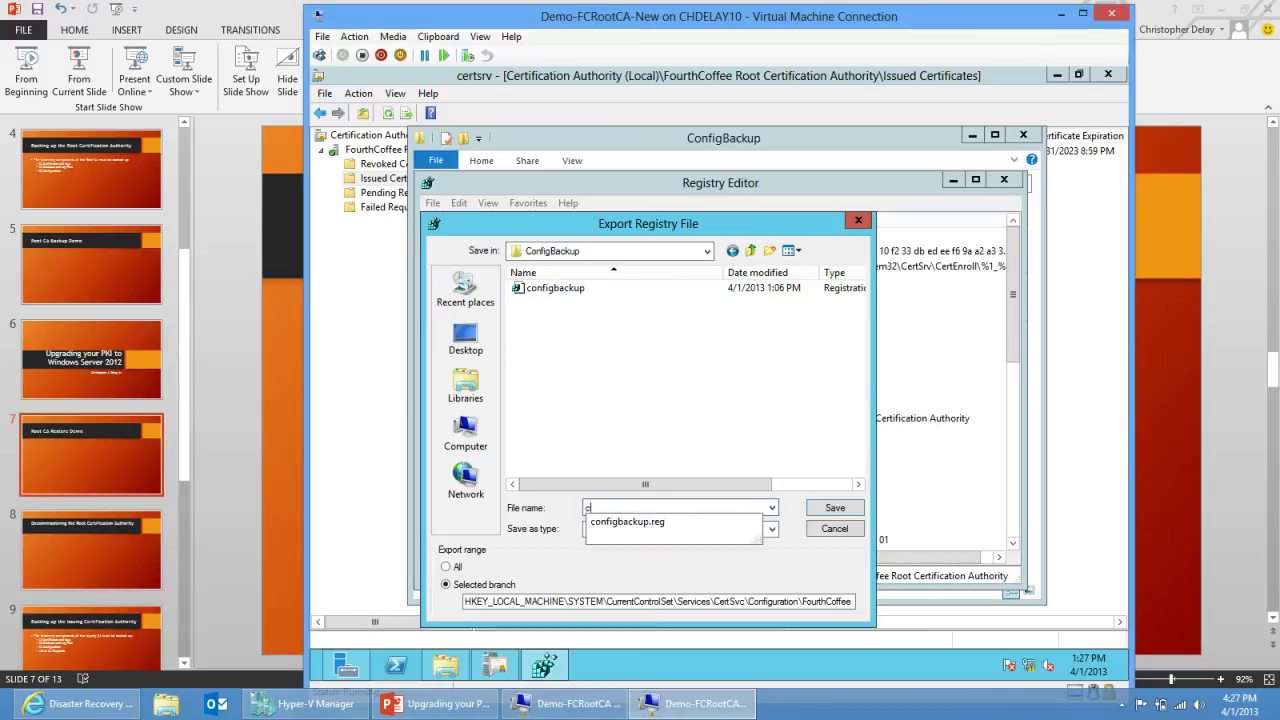
{"action": "type", "text": "onfigbackupfrom"}
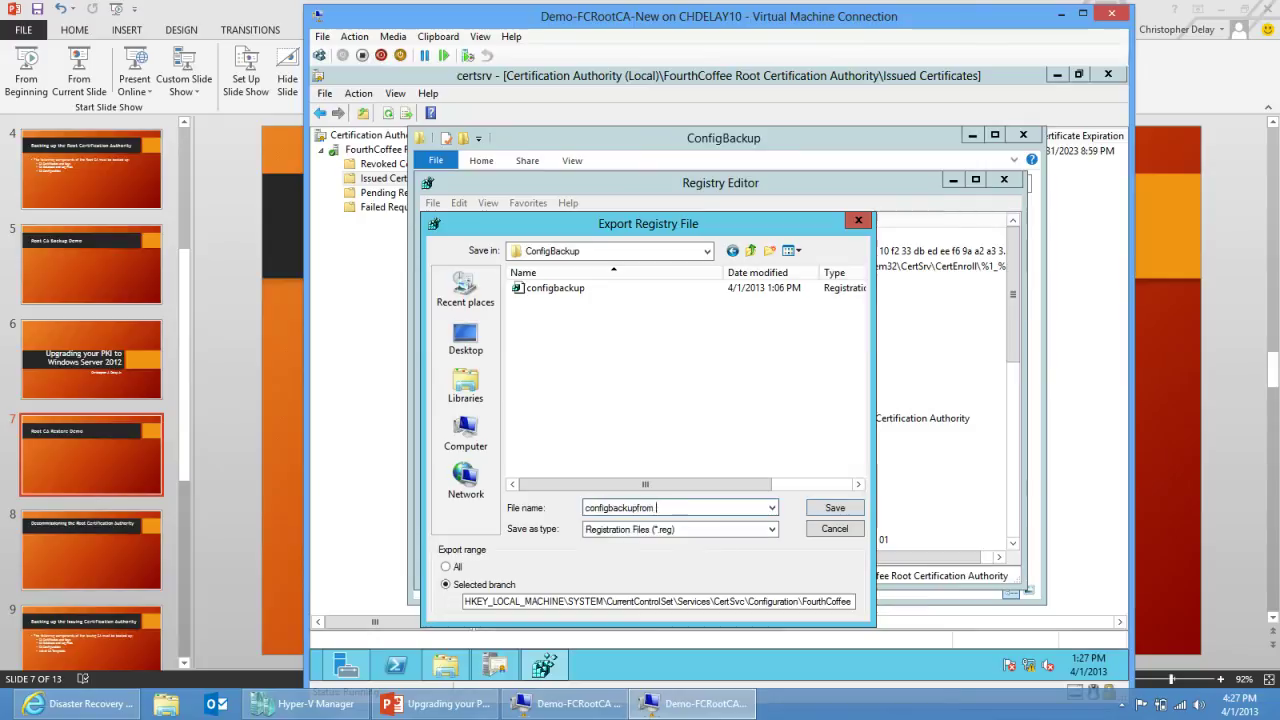
{"action": "type", "text": "newca"}
{"action": "key", "text": "Return"}
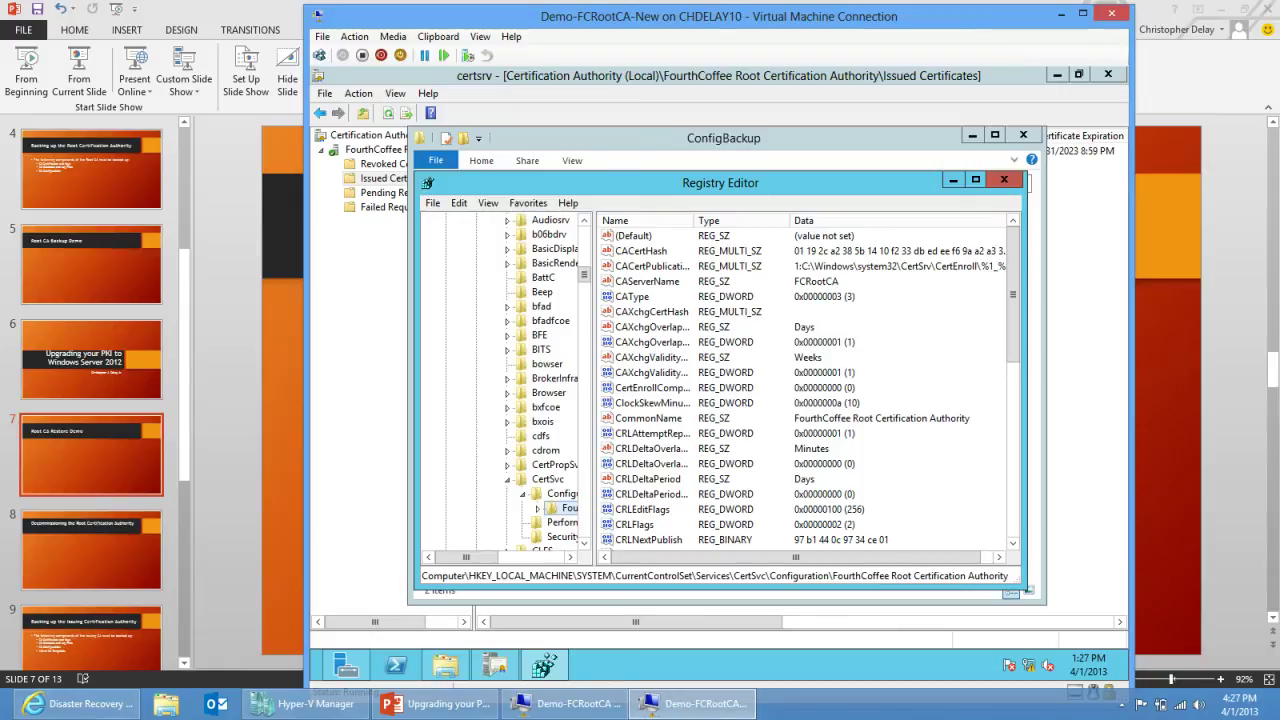
{"action": "left_click", "coordinate": [1004, 180]}
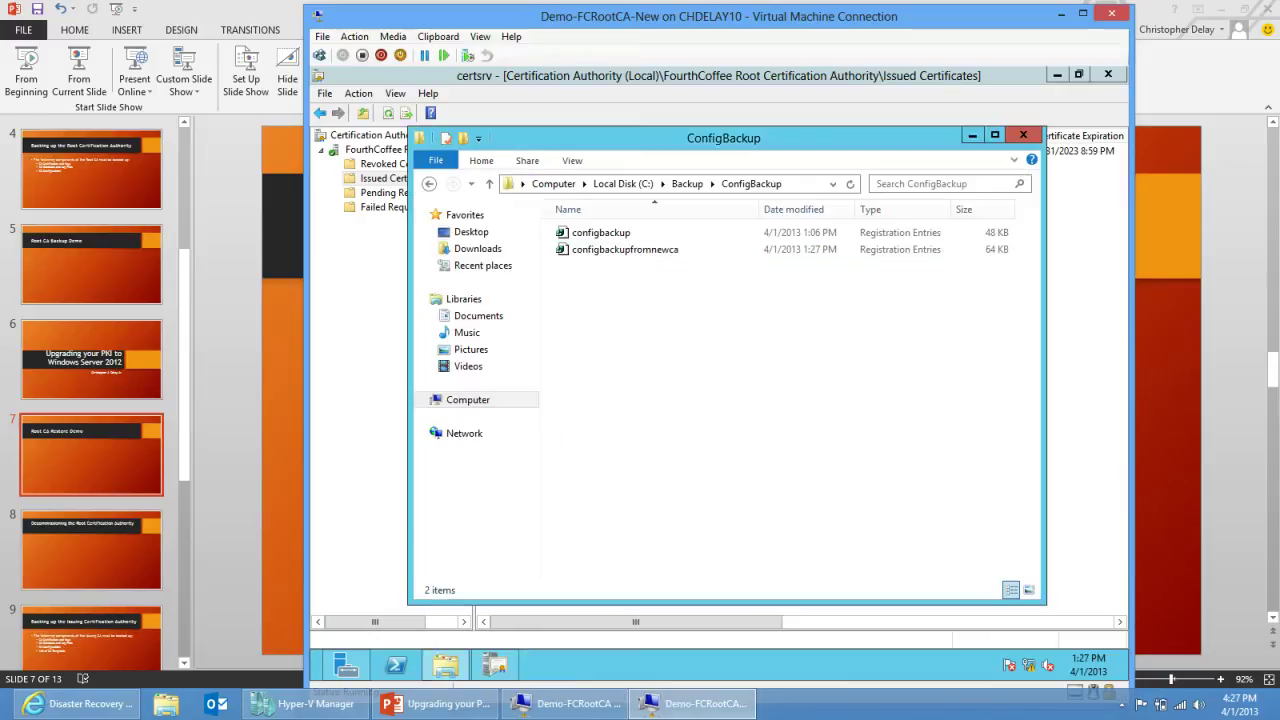
Step: Merge configbackup.reg into the registry, confirm the success message, and close the ConfigBackup folder
{"action": "left_click", "coordinate": [600, 232]}
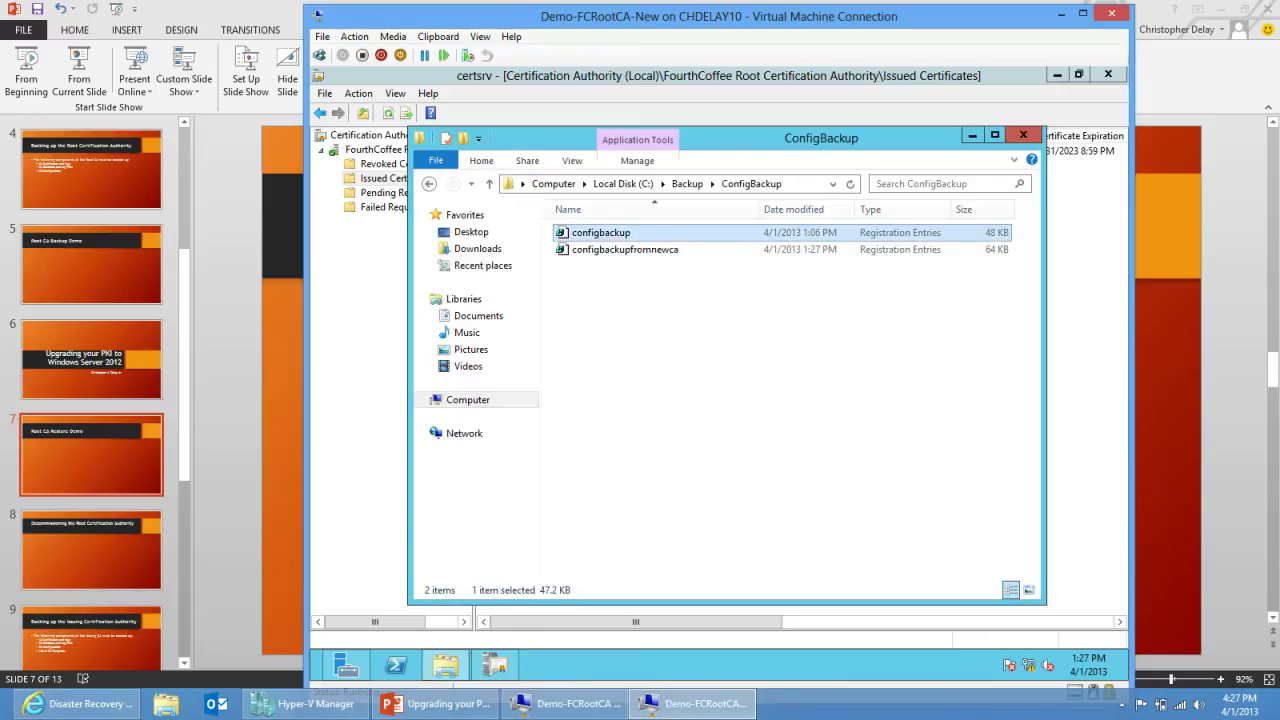
{"action": "right_click", "coordinate": [603, 238]}
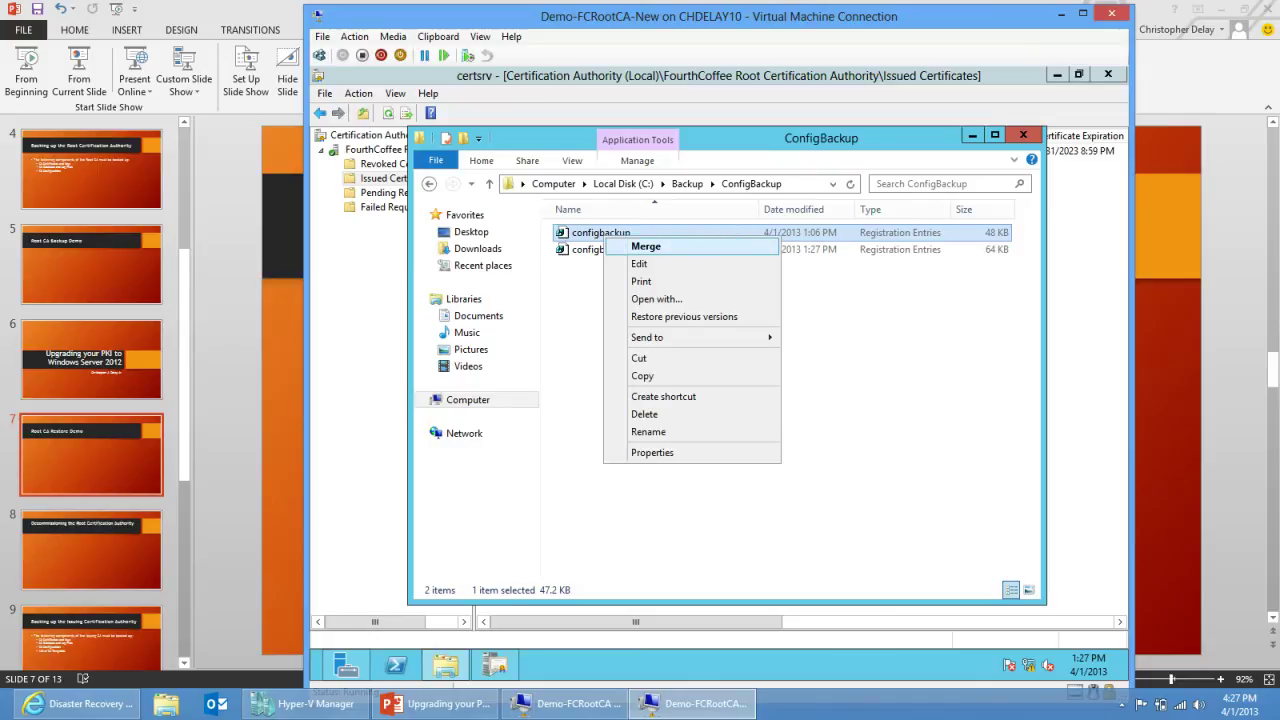
{"action": "left_click", "coordinate": [640, 246]}
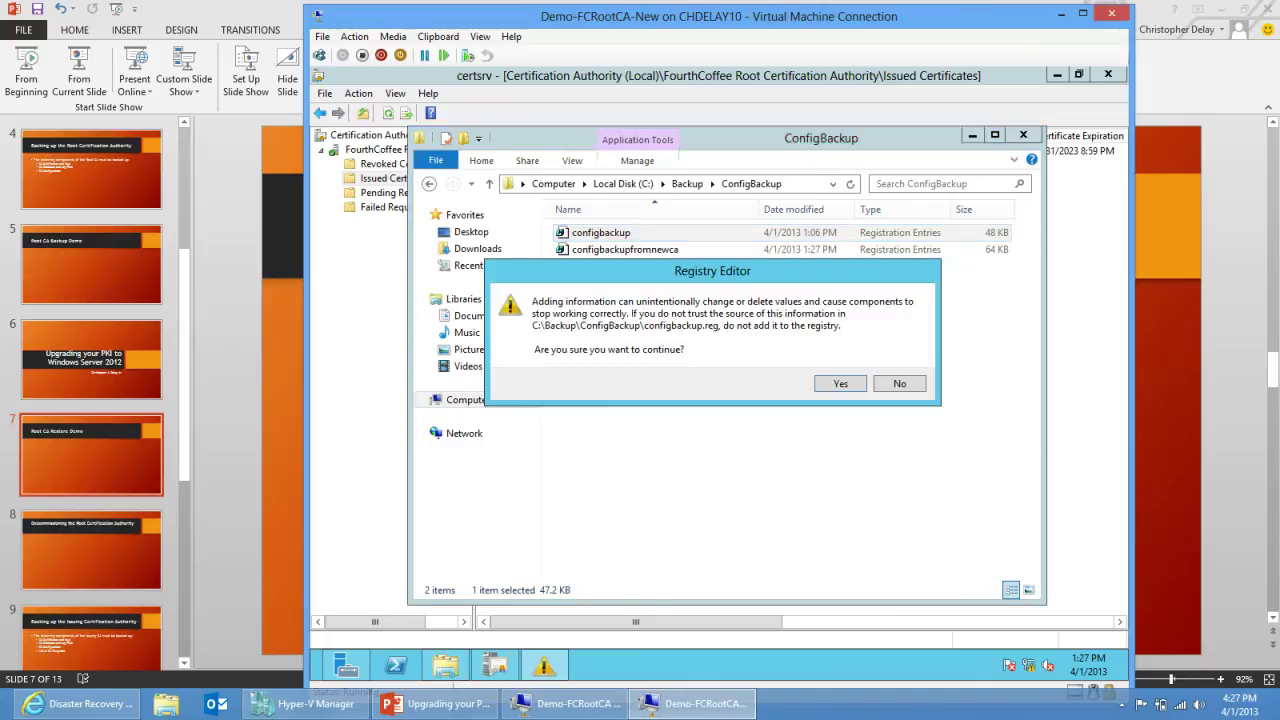
{"action": "left_click", "coordinate": [840, 383]}
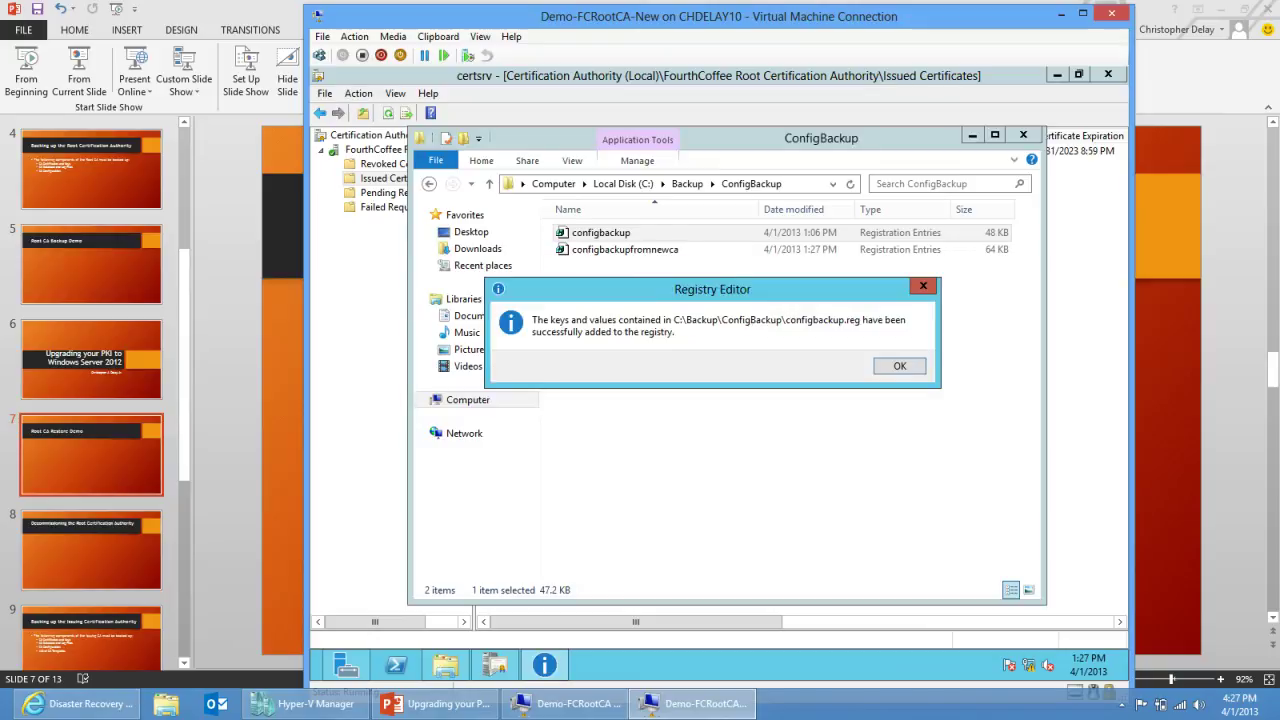
{"action": "key", "text": "Return"}
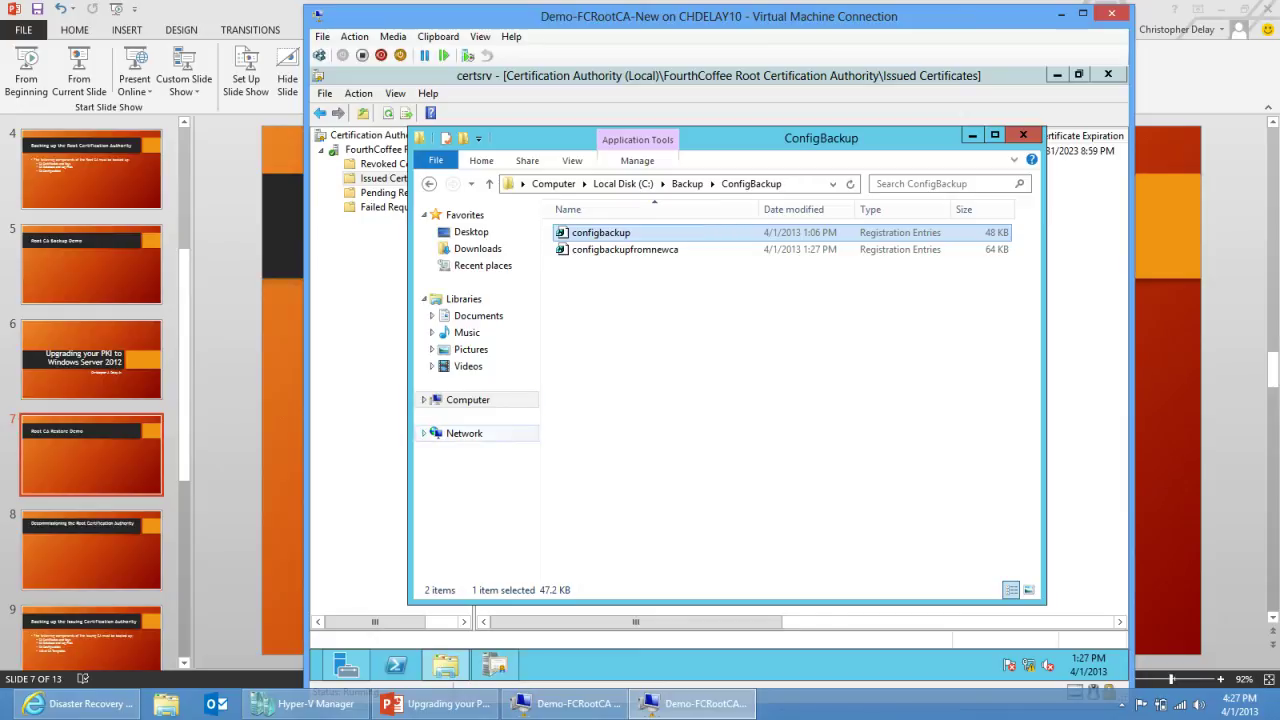
{"action": "key", "text": "alt+F4"}
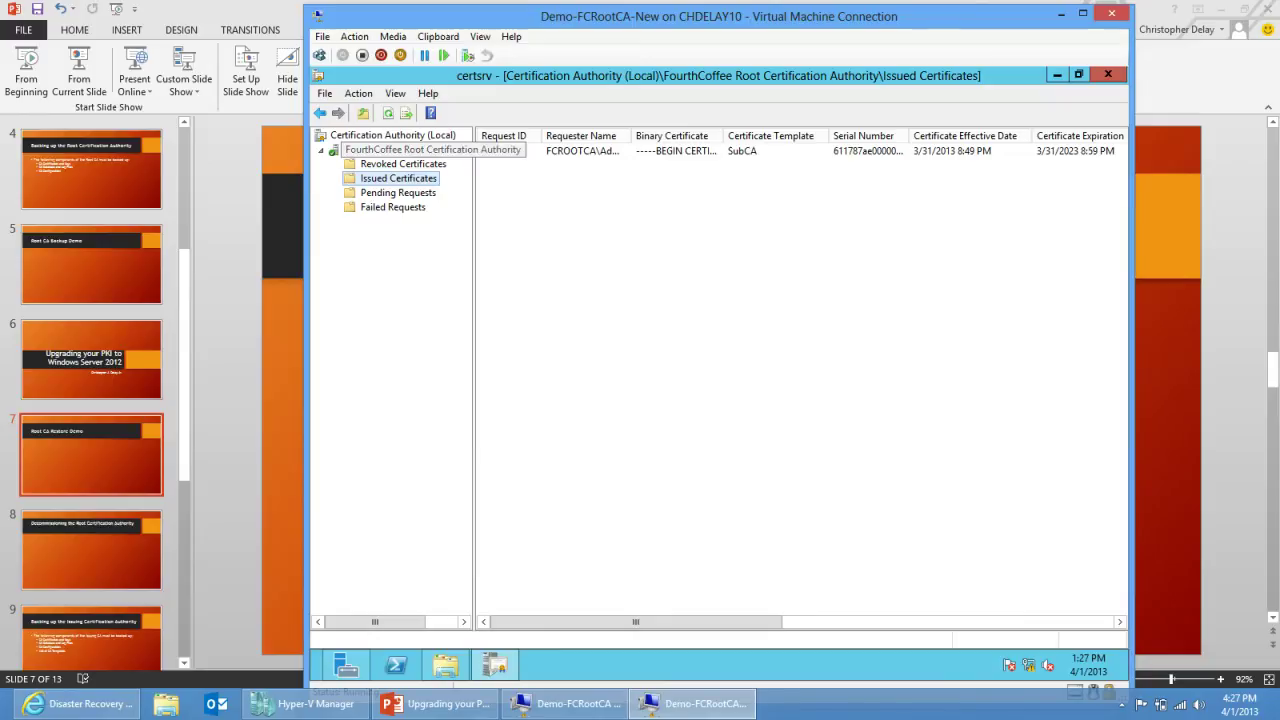
{"action": "right_click", "coordinate": [436, 150]}
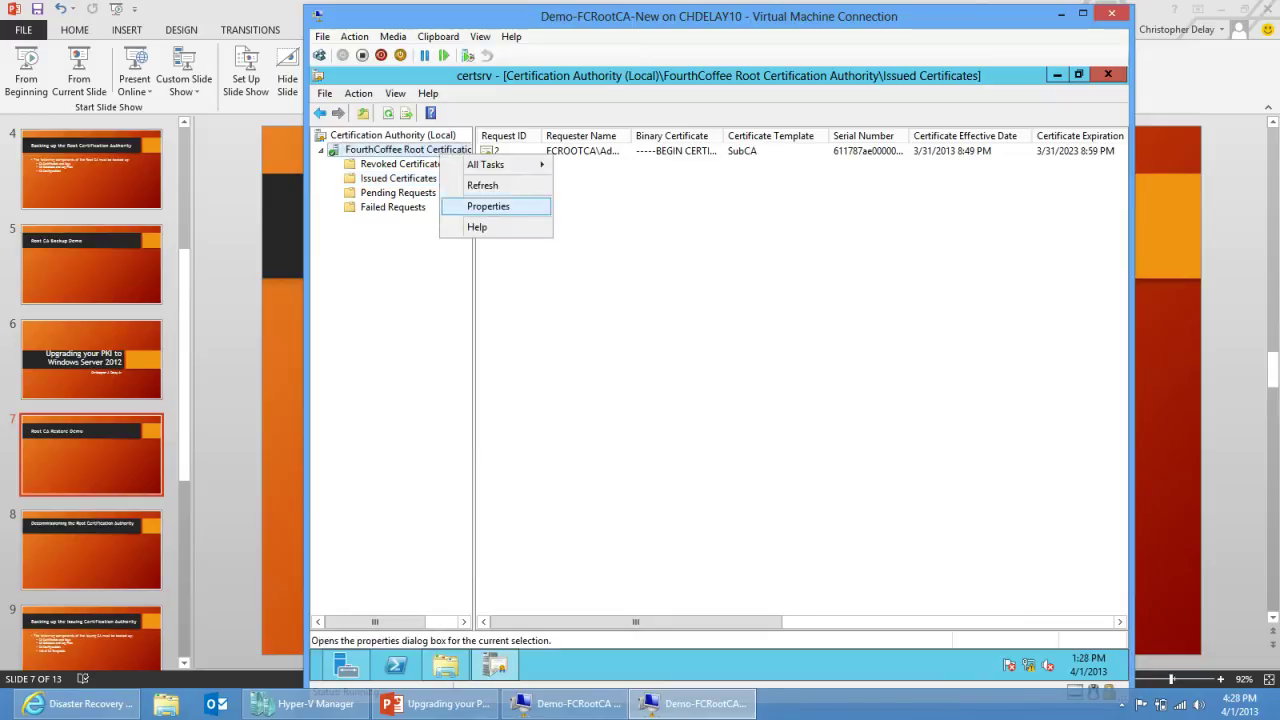
{"action": "left_click", "coordinate": [486, 206]}
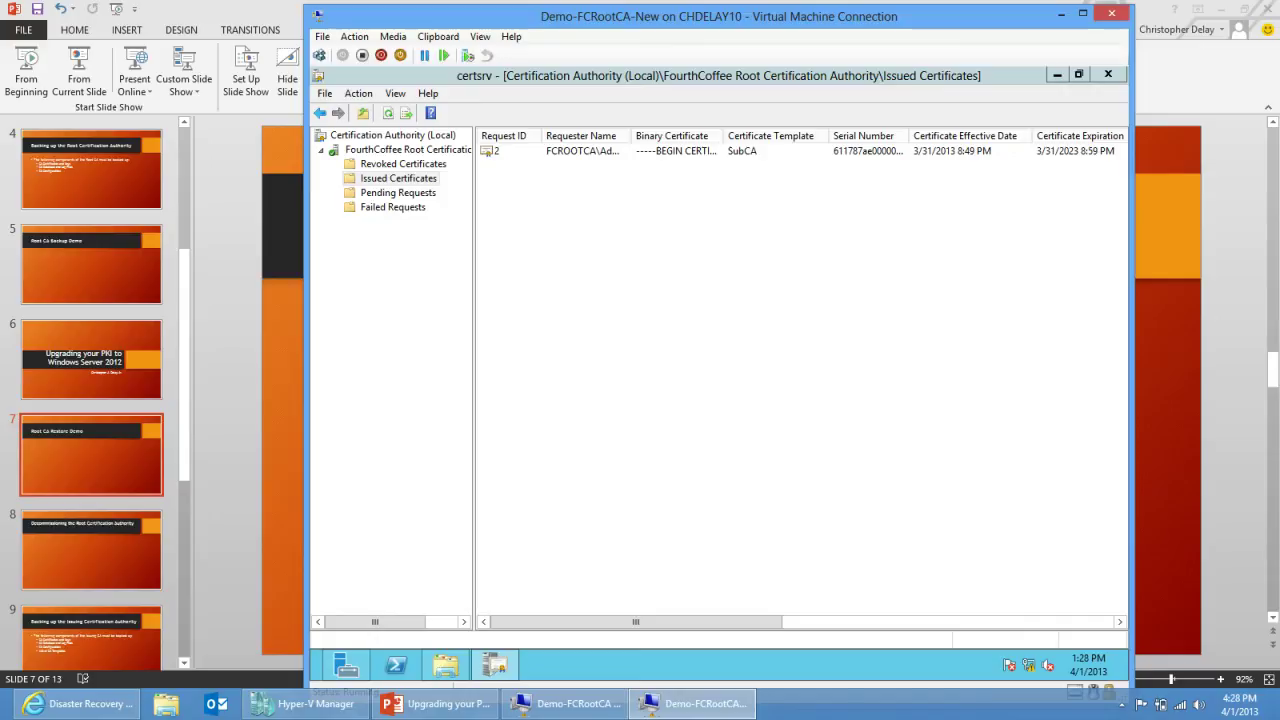
{"action": "mouse_move", "coordinate": [493, 664]}
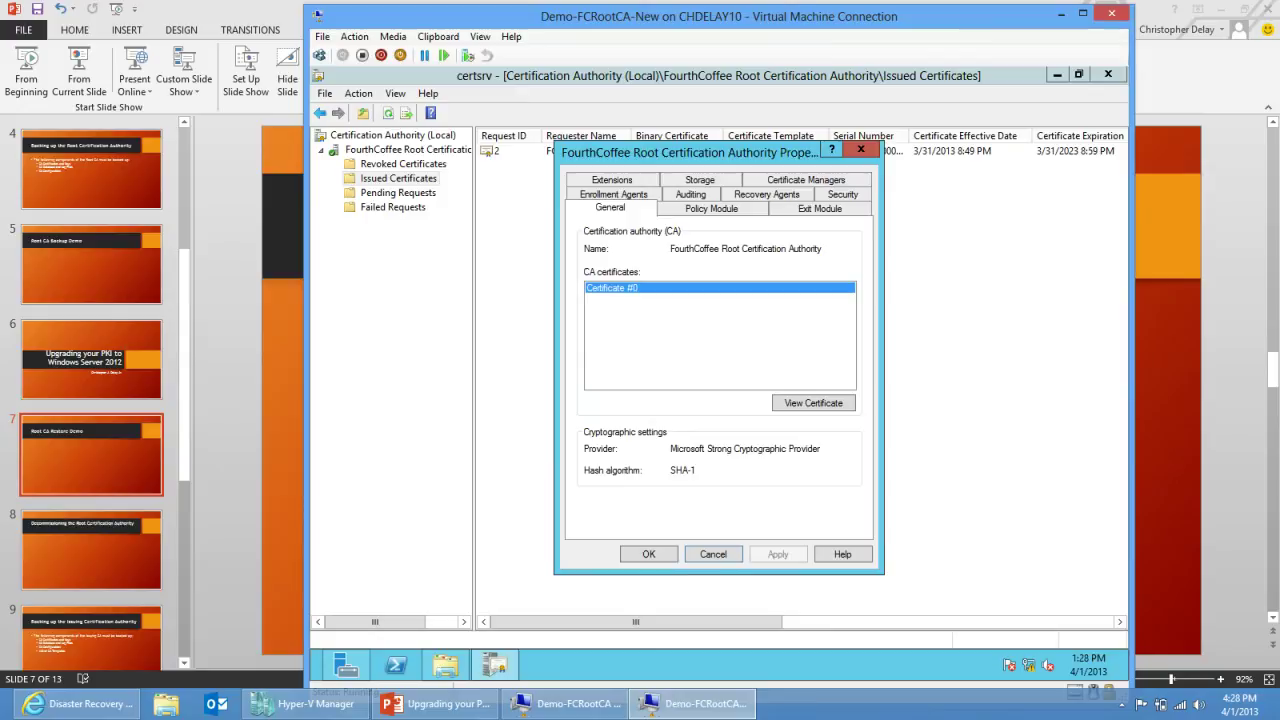
{"action": "left_click", "coordinate": [612, 179]}
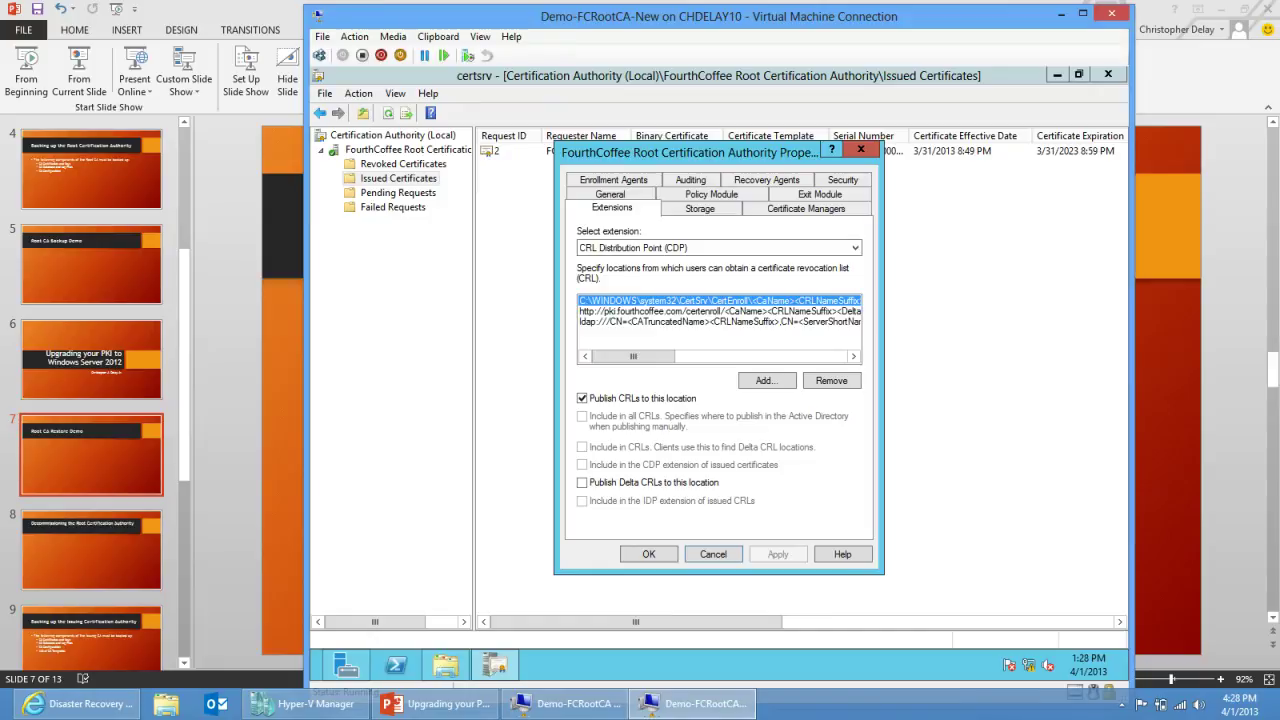
{"action": "left_click", "coordinate": [719, 311]}
{"action": "left_click", "coordinate": [719, 321]}
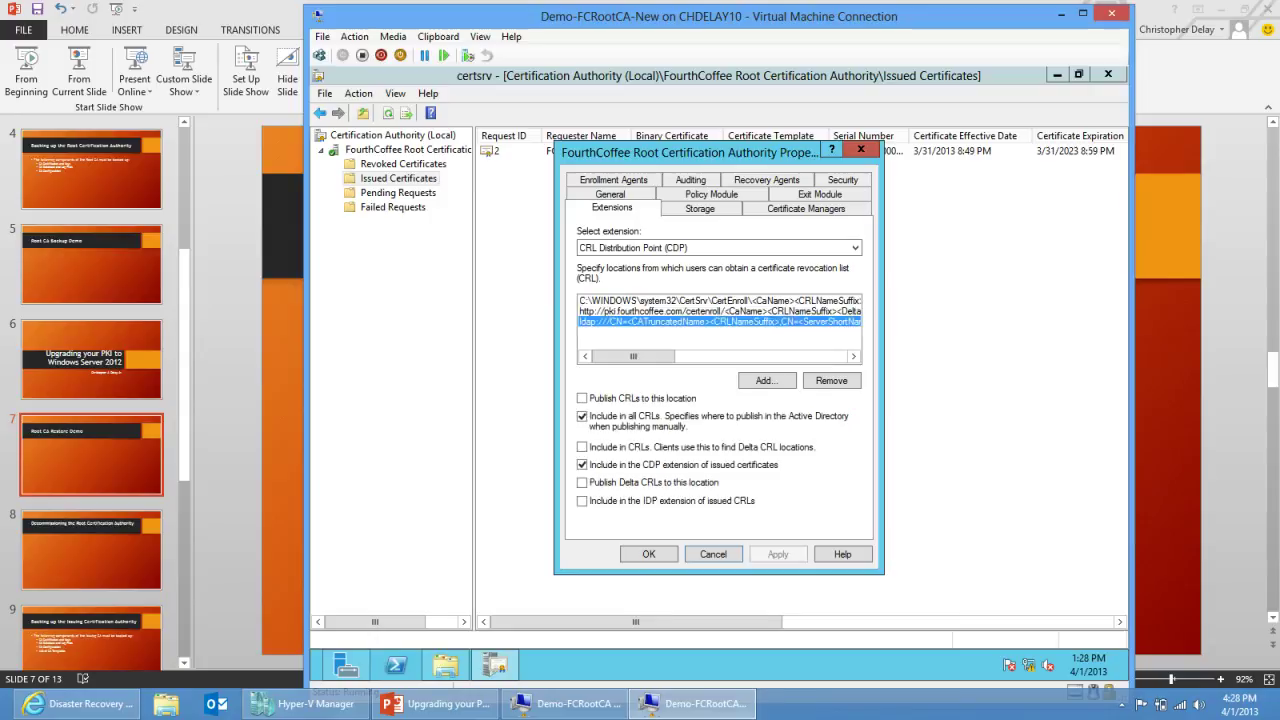
{"action": "left_click", "coordinate": [719, 247]}
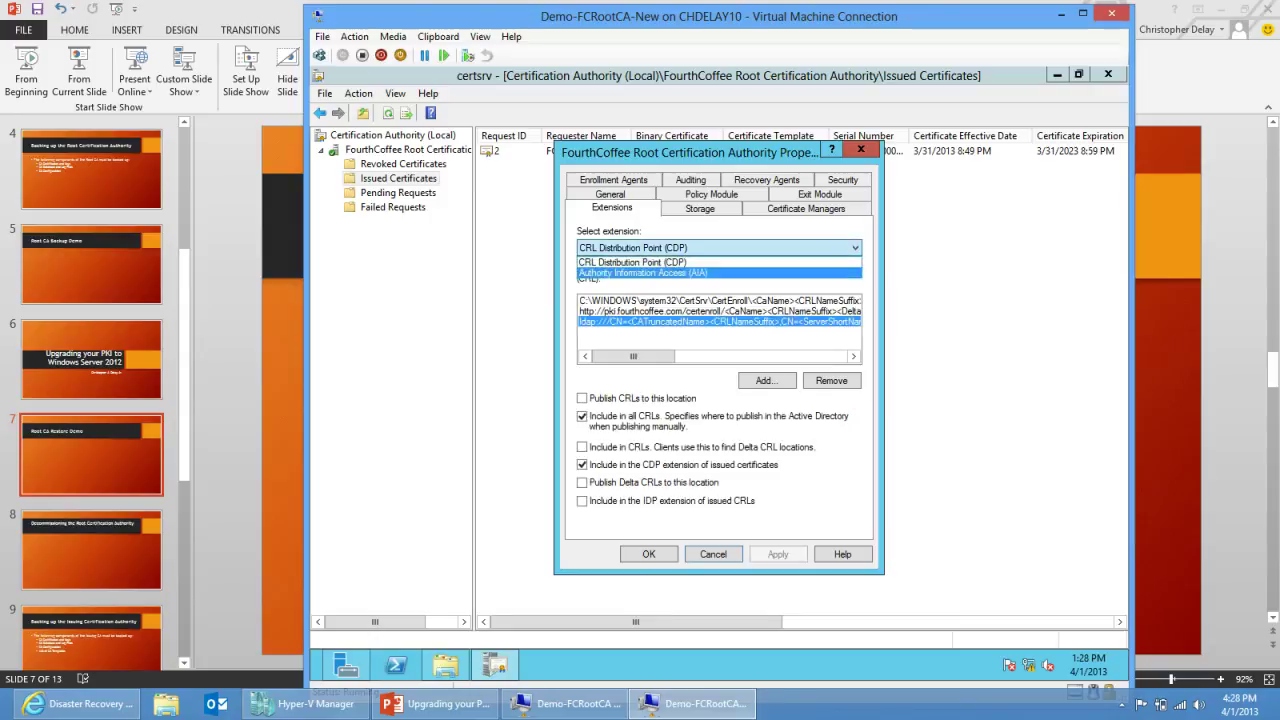
{"action": "left_click", "coordinate": [719, 267]}
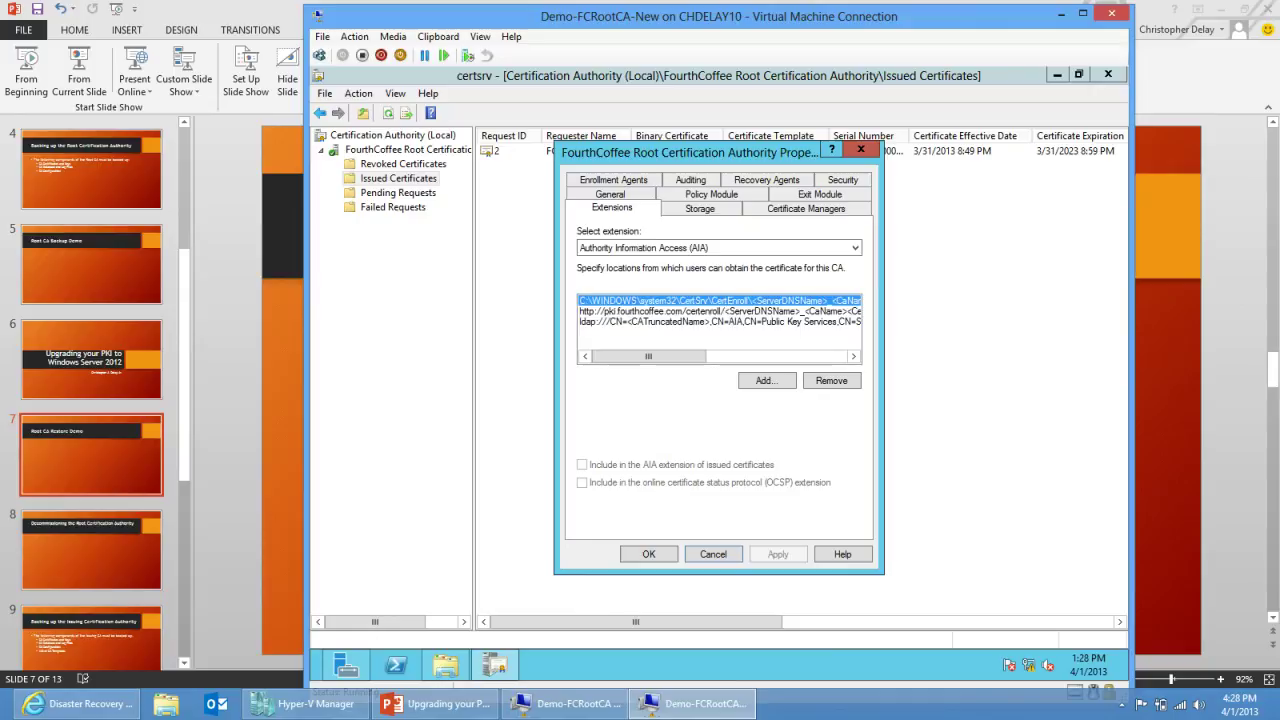
{"action": "left_click", "coordinate": [719, 311]}
{"action": "left_click", "coordinate": [719, 321]}
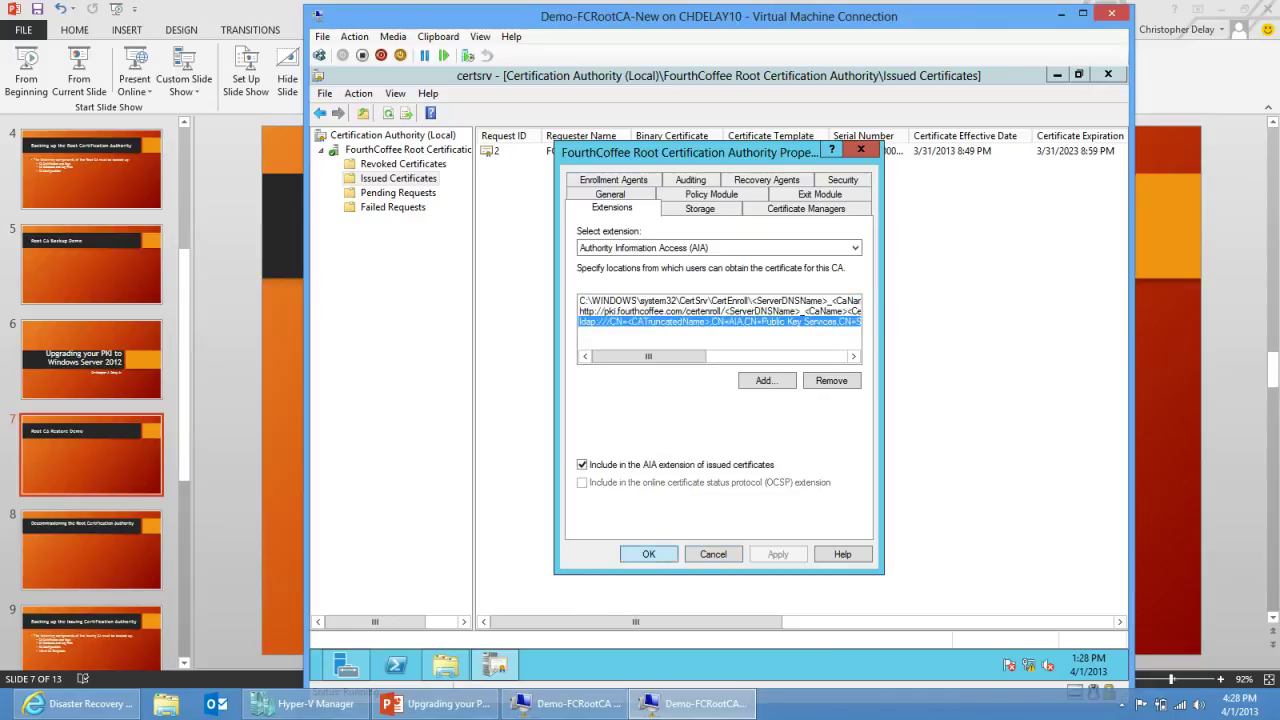
{"action": "key", "text": "Return"}
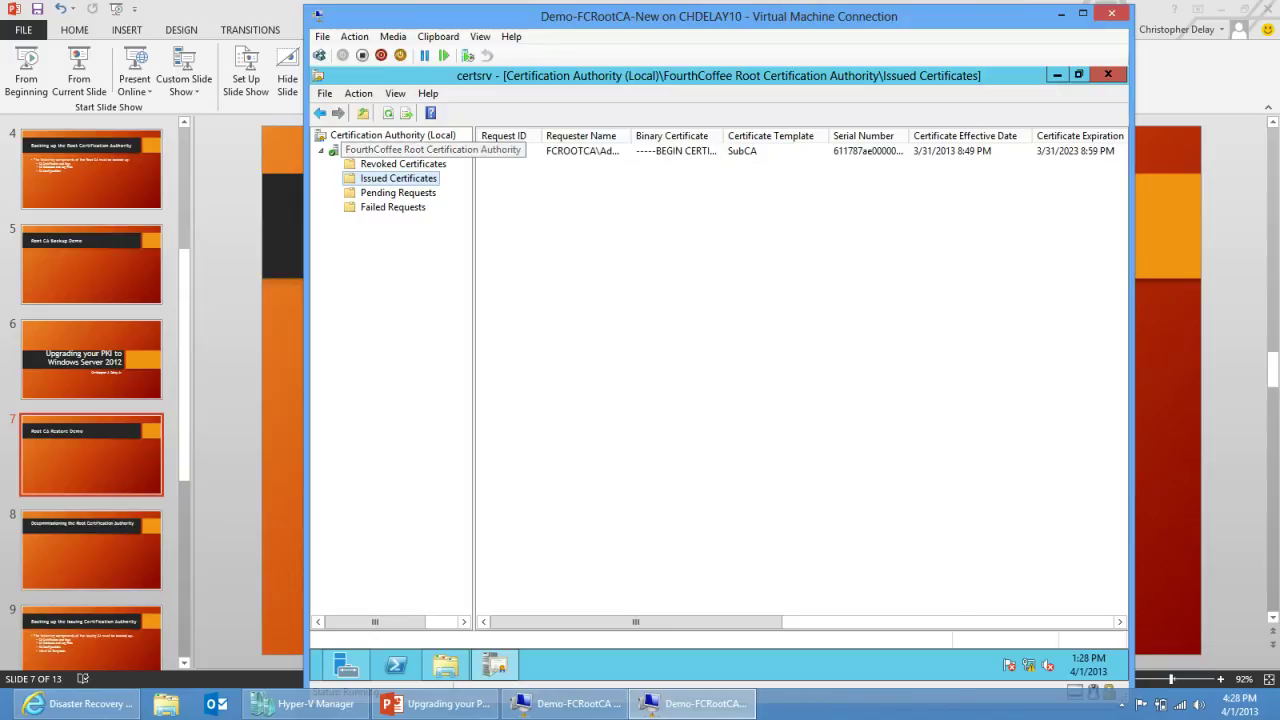
Step: Stop and restart Certificate Services for the FourthCoffee root CA, then expand its folders
{"action": "right_click", "coordinate": [421, 152]}
{"action": "mouse_move", "coordinate": [466, 161]}
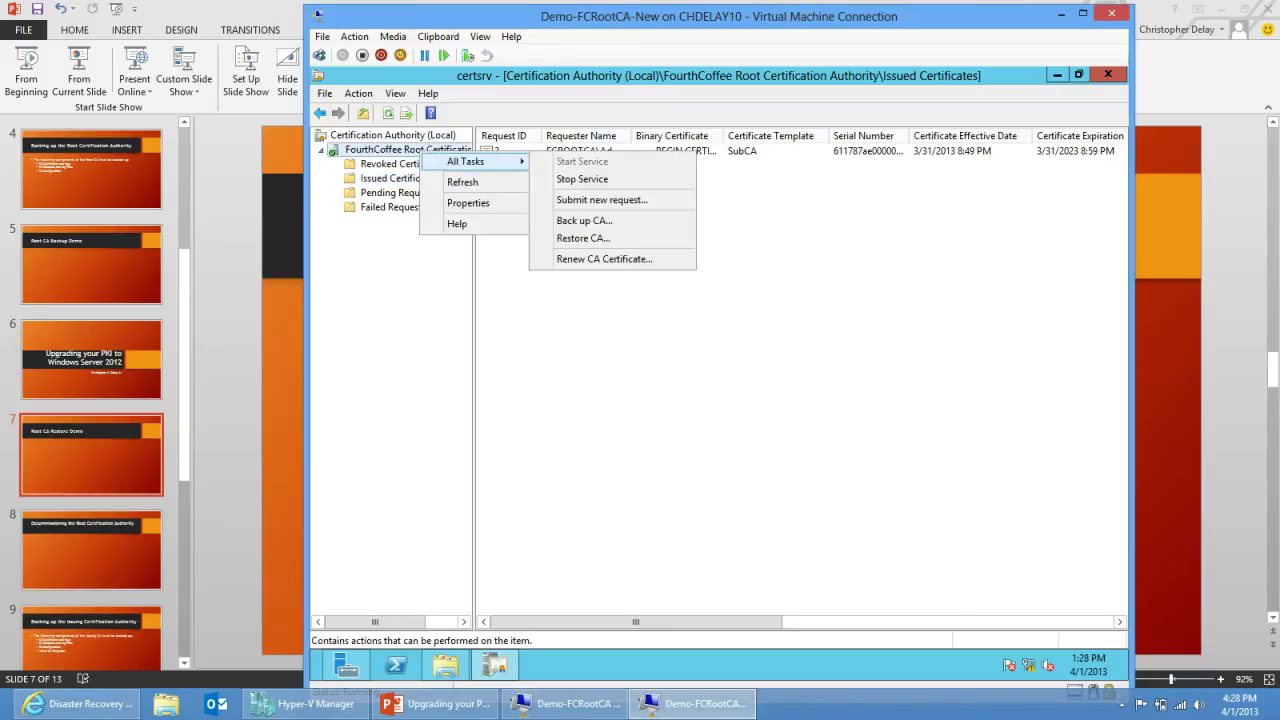
{"action": "left_click", "coordinate": [582, 179]}
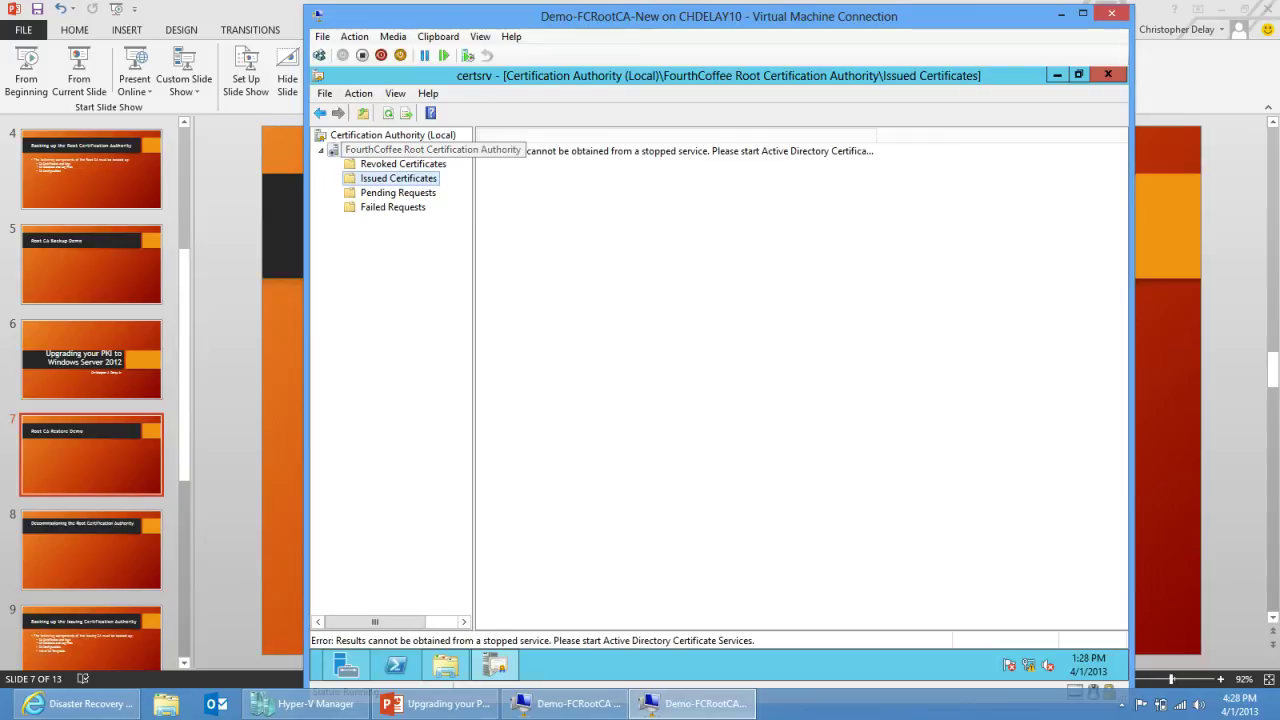
{"action": "right_click", "coordinate": [414, 150]}
{"action": "mouse_move", "coordinate": [462, 158]}
{"action": "left_click", "coordinate": [575, 158]}
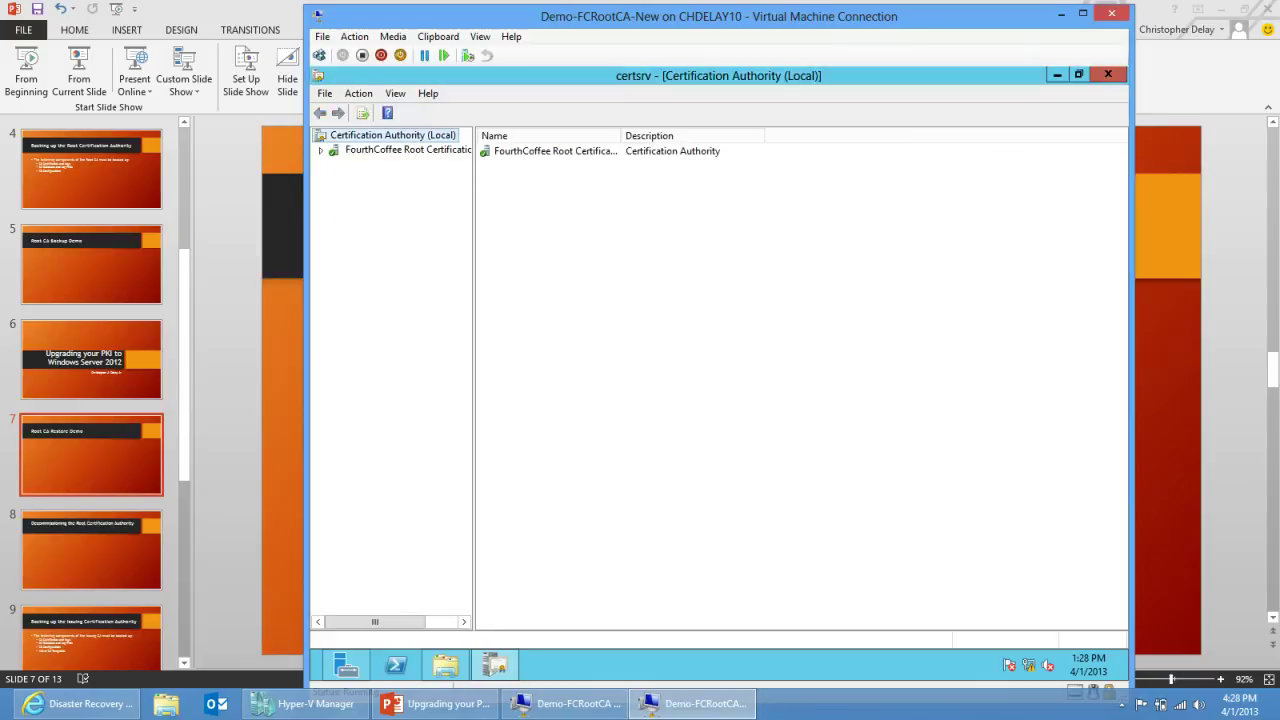
{"action": "left_click", "coordinate": [320, 150]}
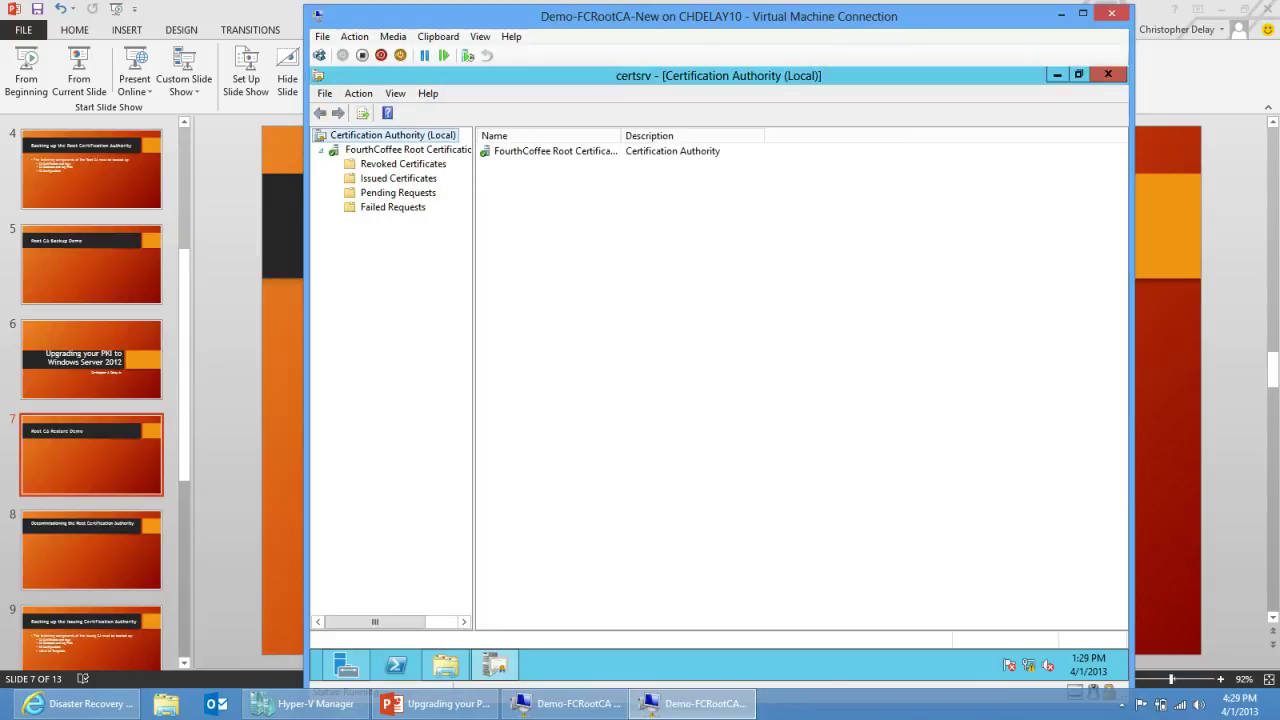
{"action": "right_click", "coordinate": [350, 150]}
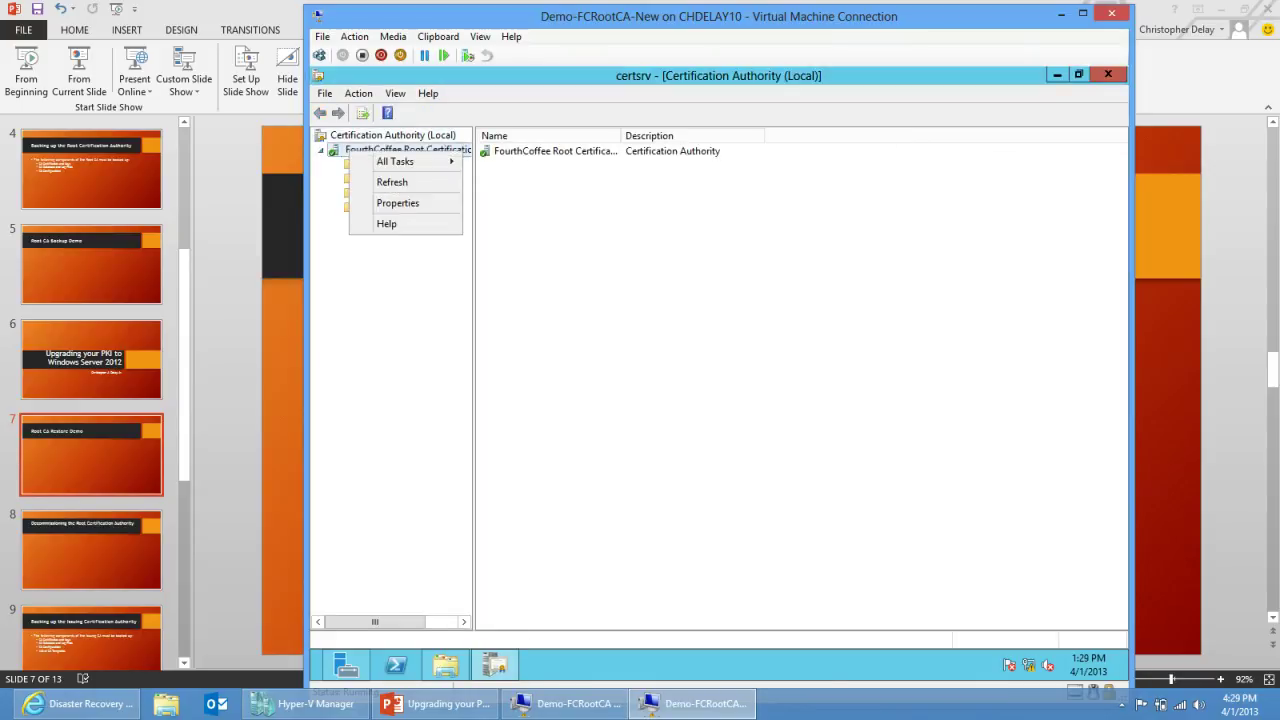
{"action": "left_click", "coordinate": [398, 203]}
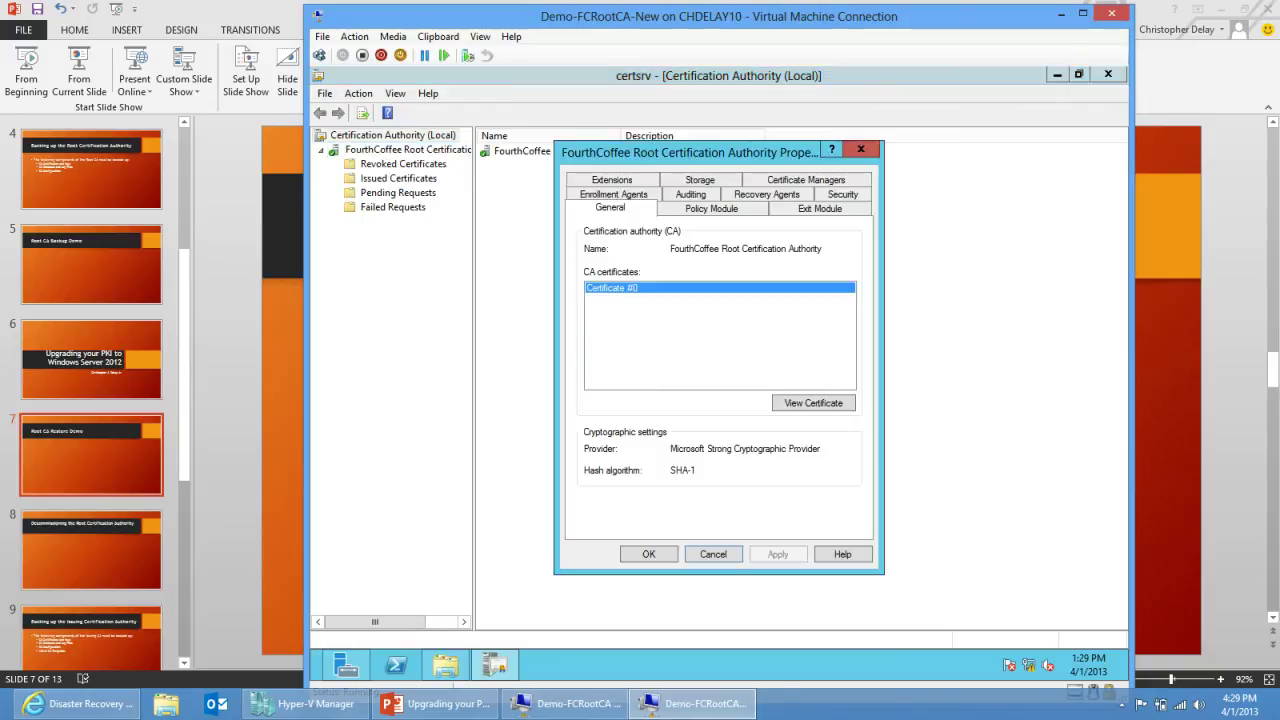
{"action": "left_click", "coordinate": [612, 180]}
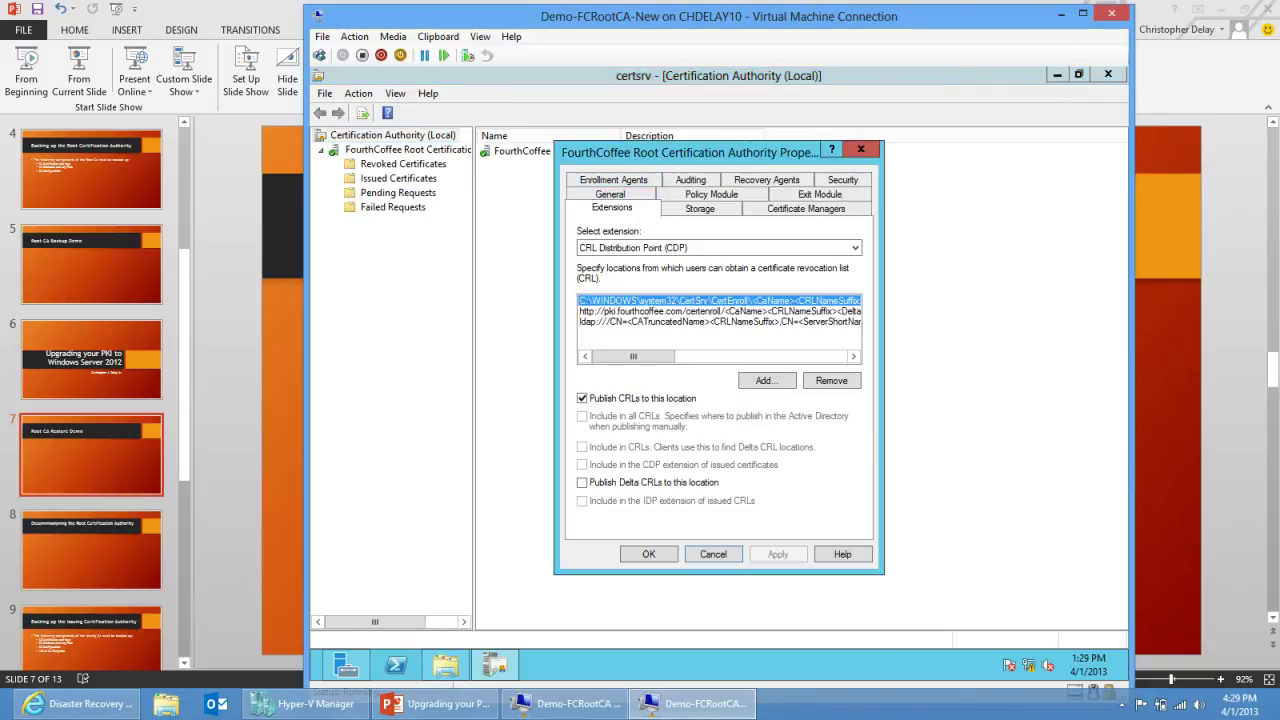
{"action": "left_click", "coordinate": [713, 554]}
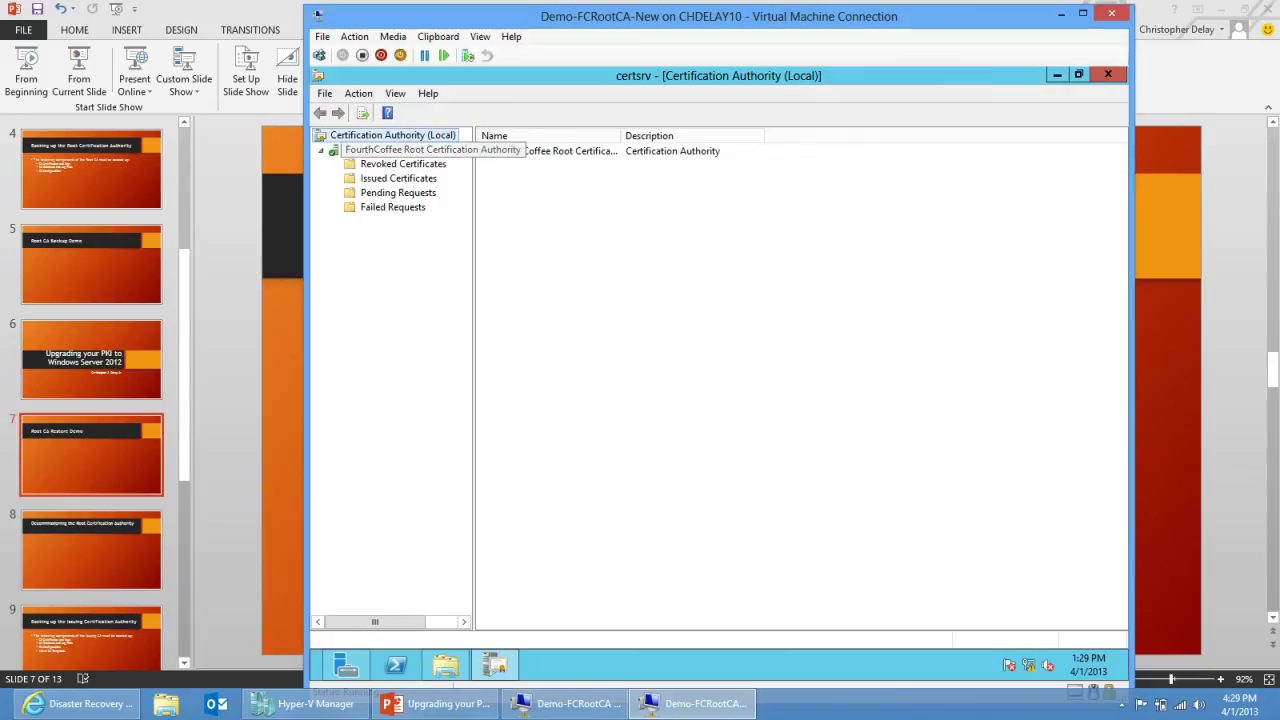
{"action": "right_click", "coordinate": [405, 164]}
{"action": "left_click", "coordinate": [460, 215]}
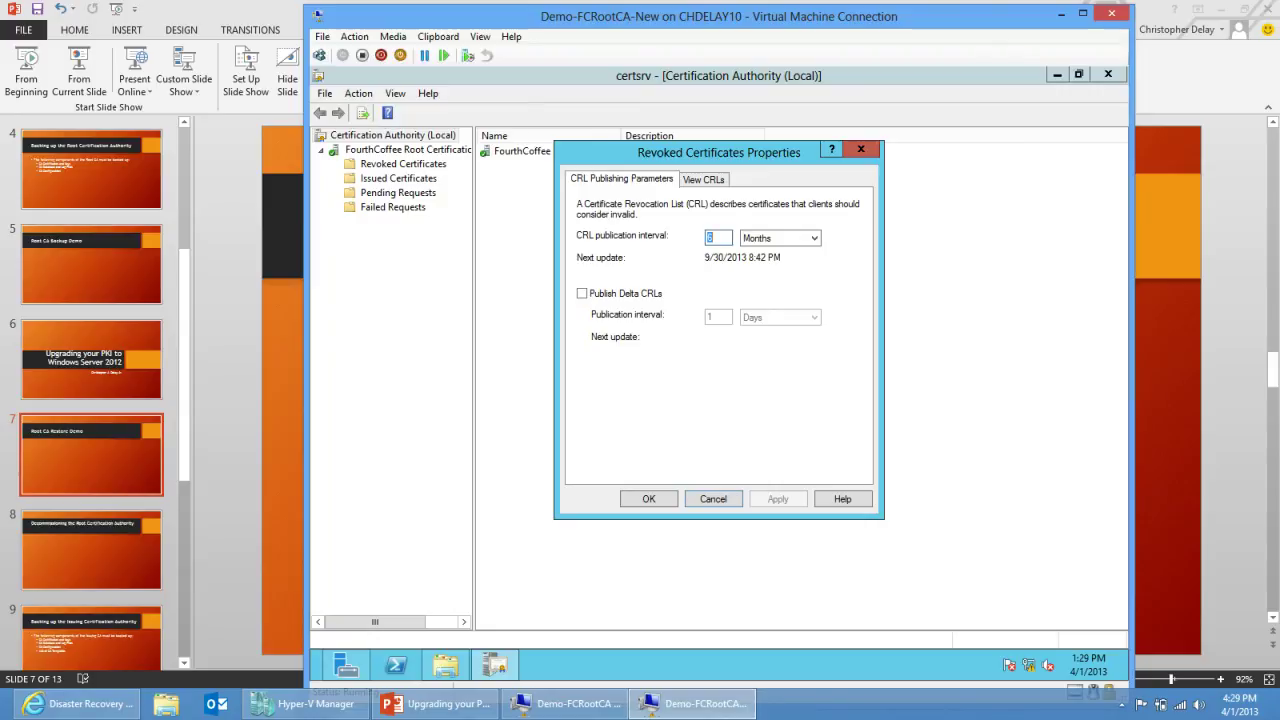
{"action": "key", "text": "Escape"}
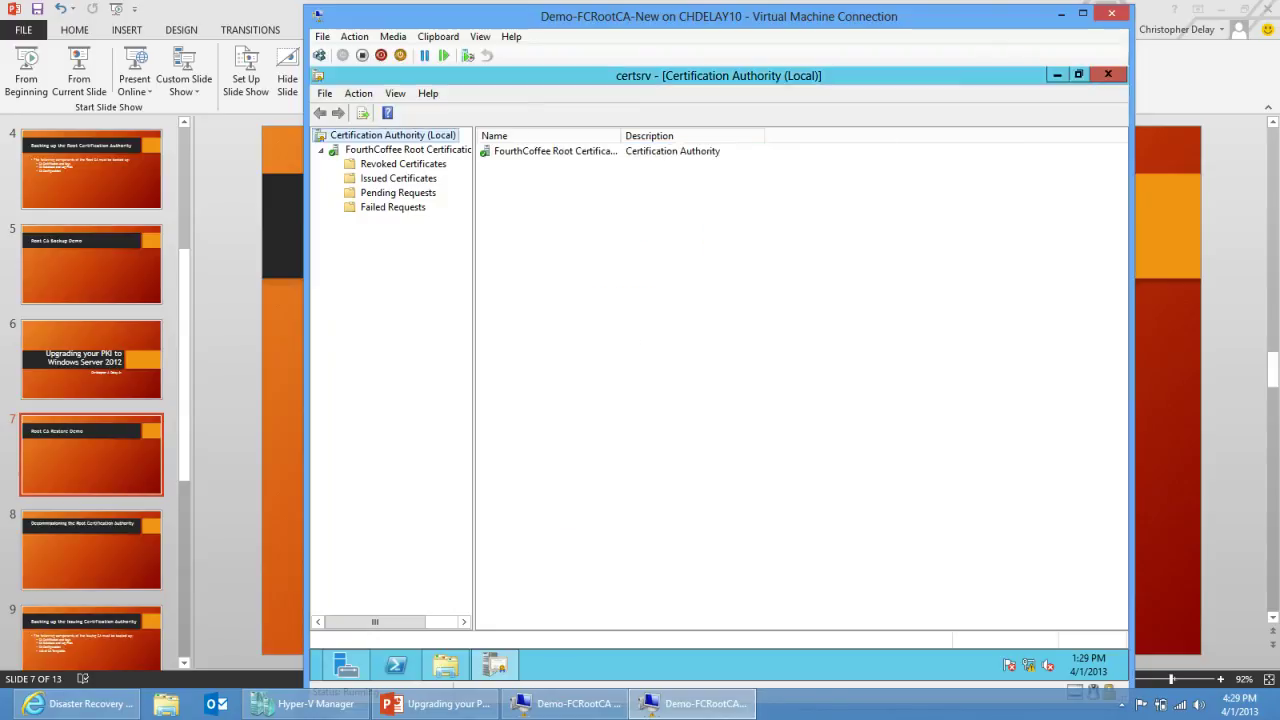
{"action": "left_click", "coordinate": [566, 703]}
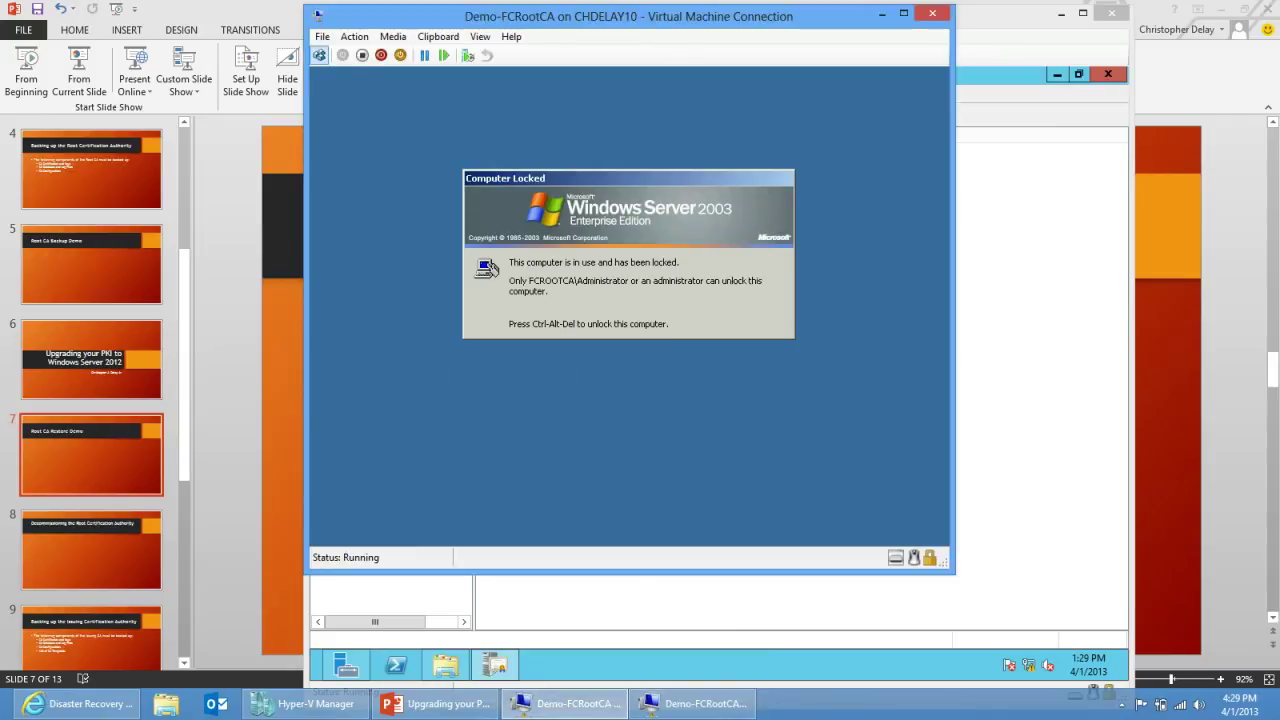
Step: Unlock the Demo-FCRootCA server with Ctrl+Alt+Delete and the Administrator password
{"action": "left_click", "coordinate": [319, 55]}
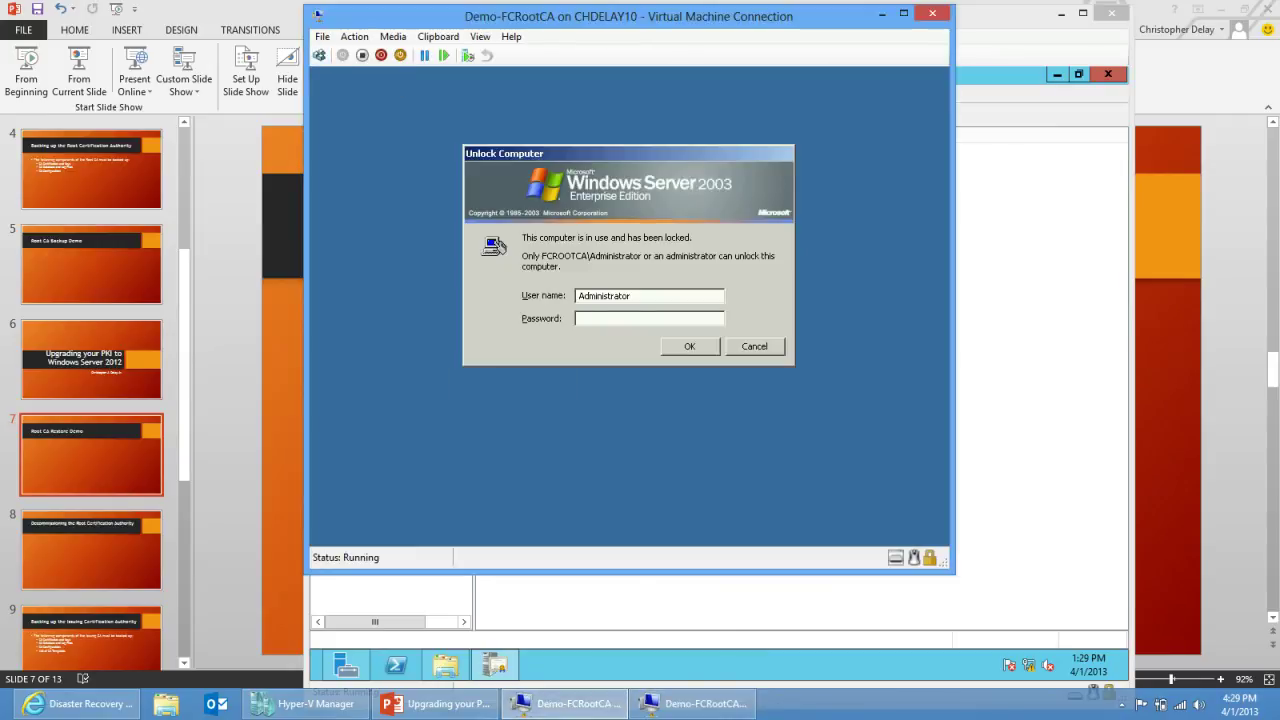
{"action": "type", "text": "••••••••"}
{"action": "key", "text": "Return"}
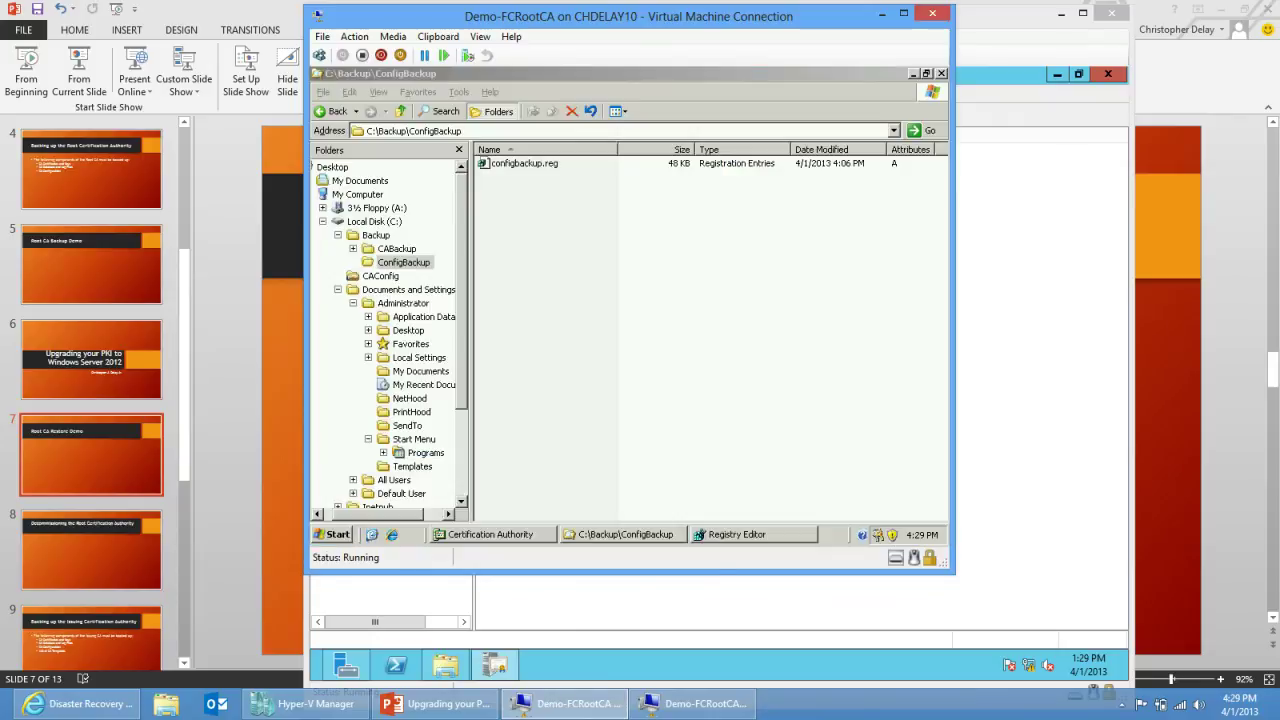